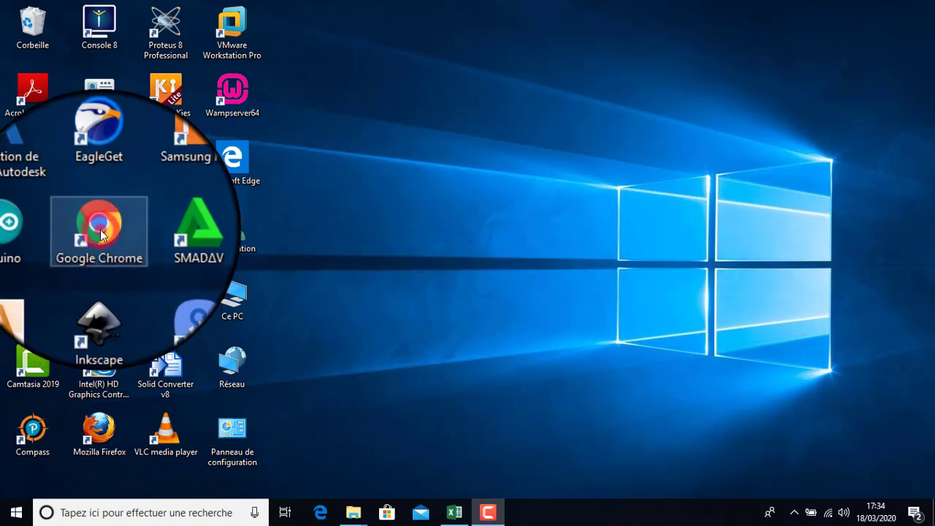
Step: Launch Google Chrome from its desktop shortcut
double_click(100, 230)
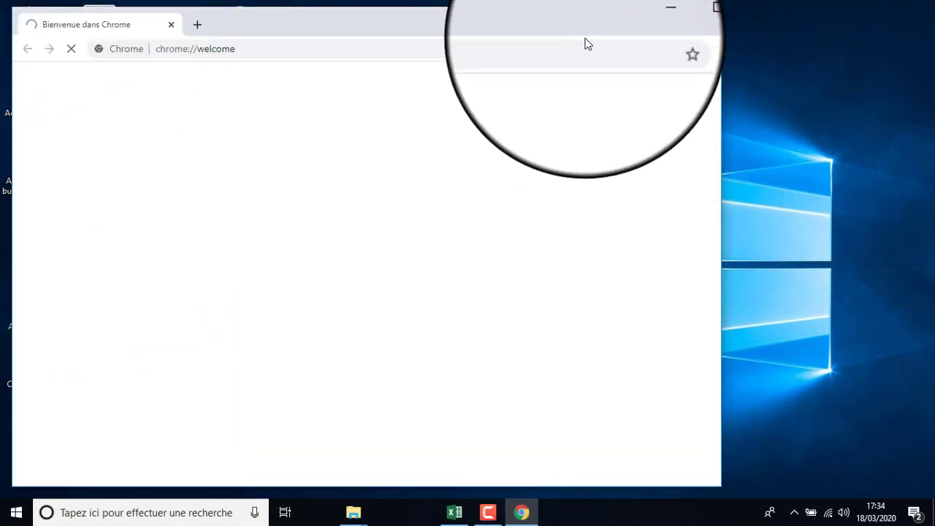
Step: Maximize Chrome and go to the google.com home page
left_click(670, 14)
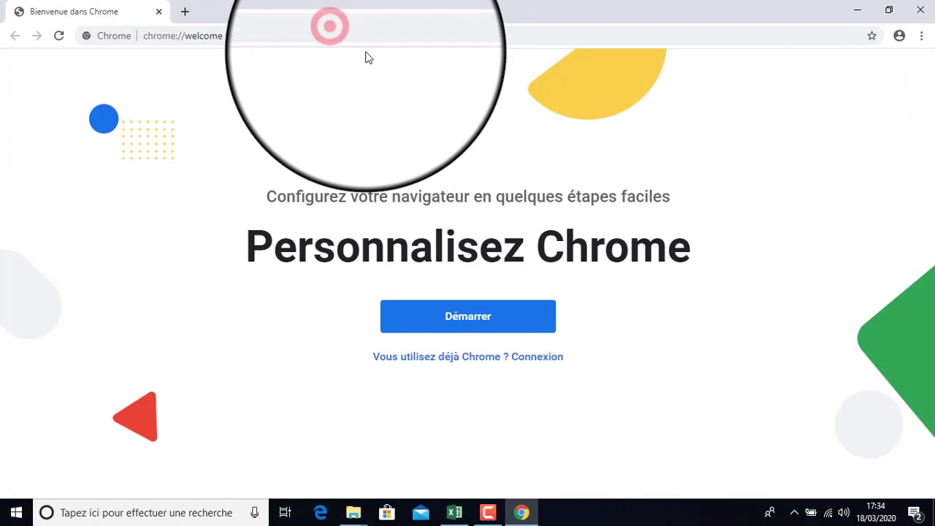
left_click(340, 33)
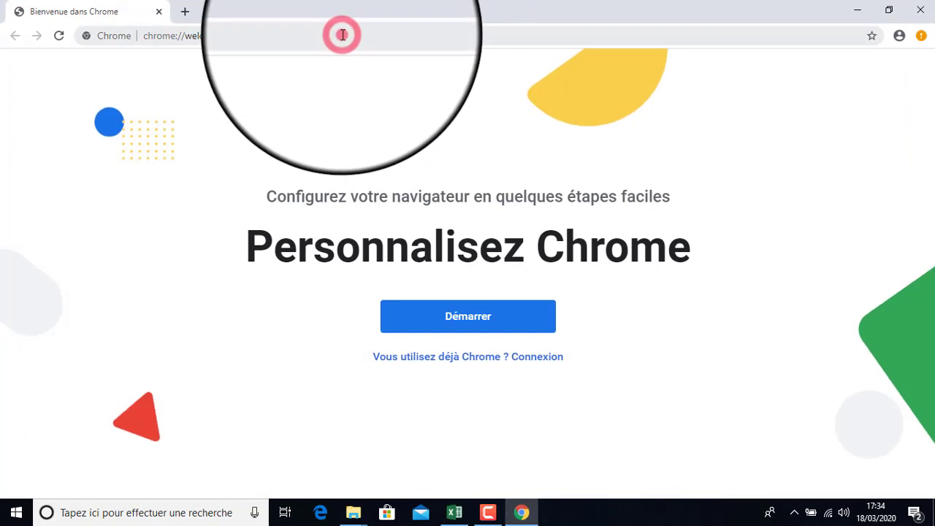
type("google")
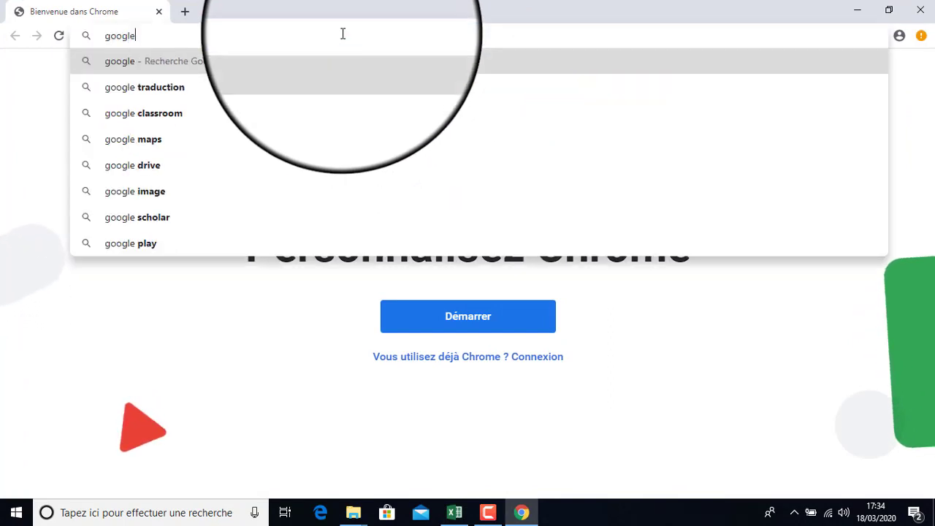
key("Return")
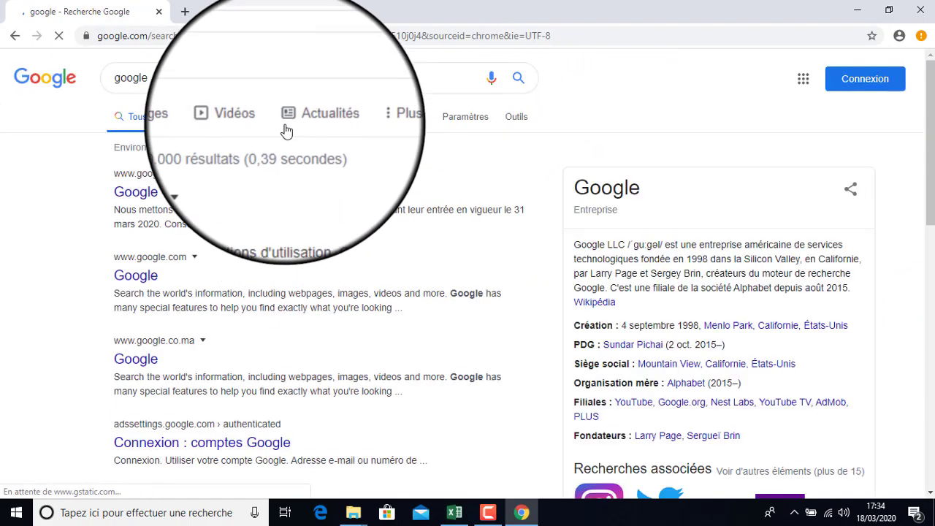
left_click(130, 213)
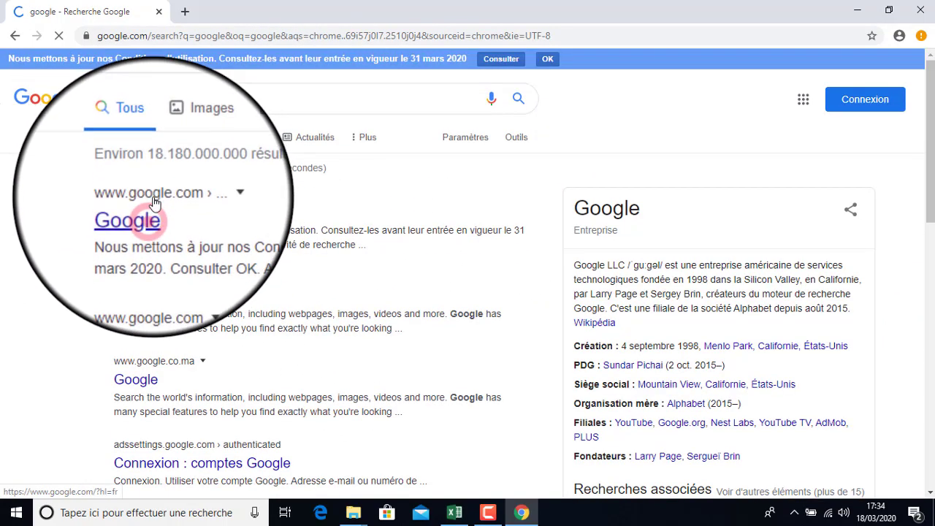
left_click(329, 251)
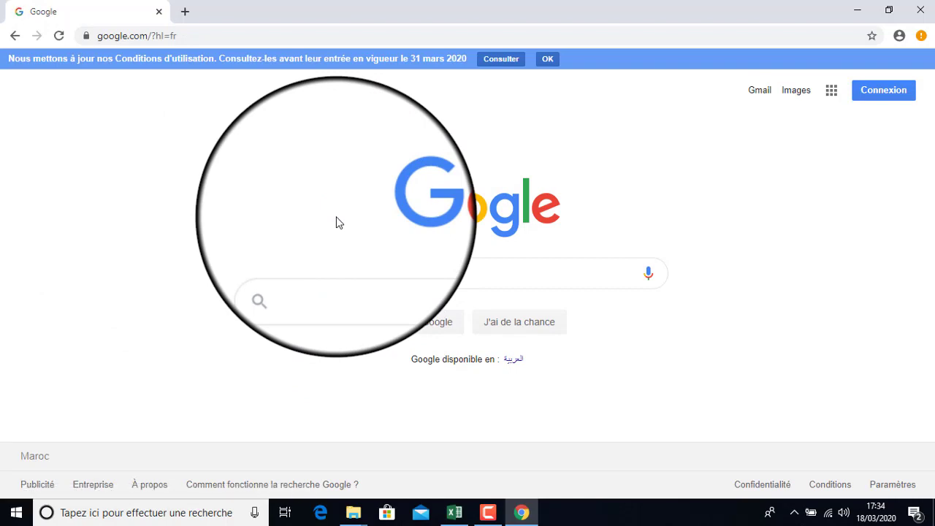
Step: Search Google for 'office 365' and open the Office 365 login result
left_click(395, 277)
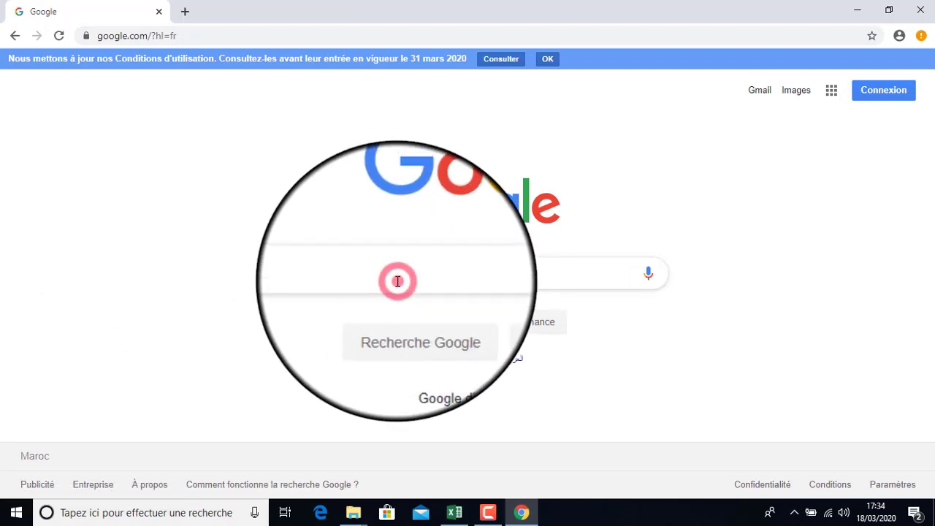
type("office")
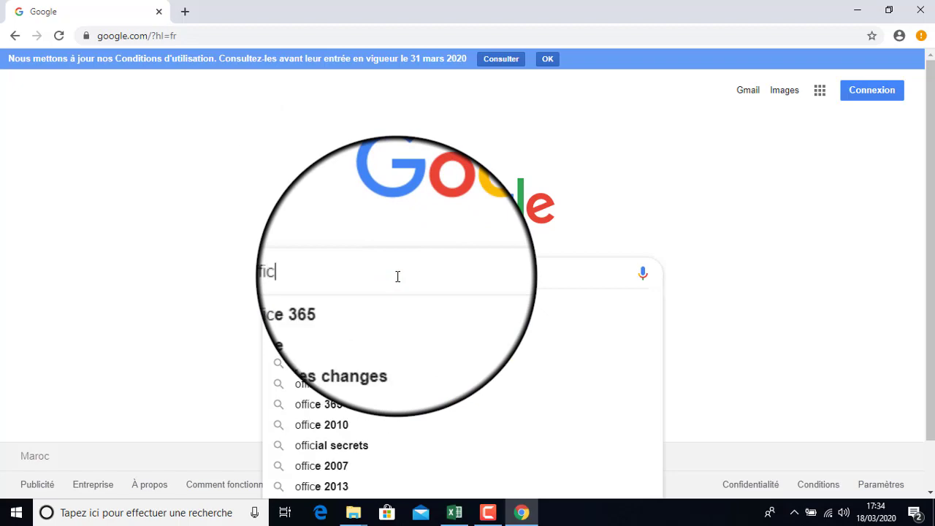
left_click(349, 304)
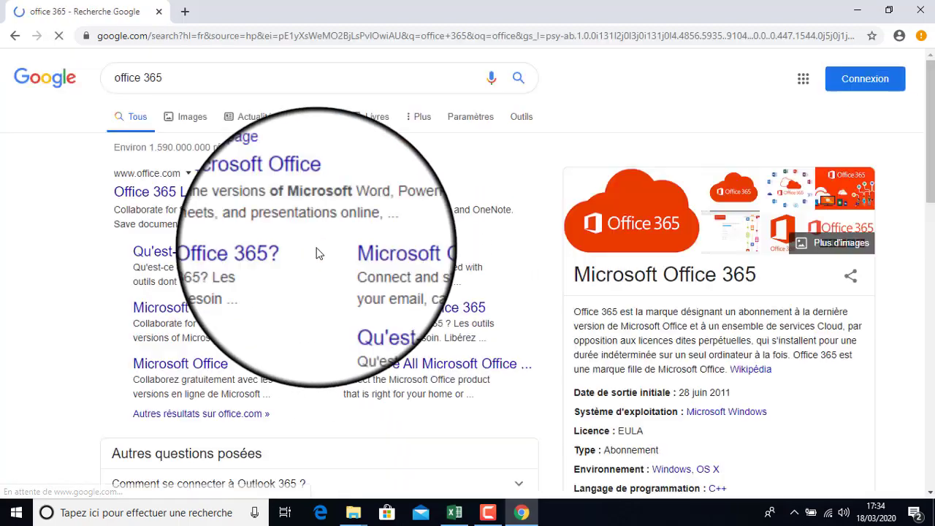
left_click(160, 218)
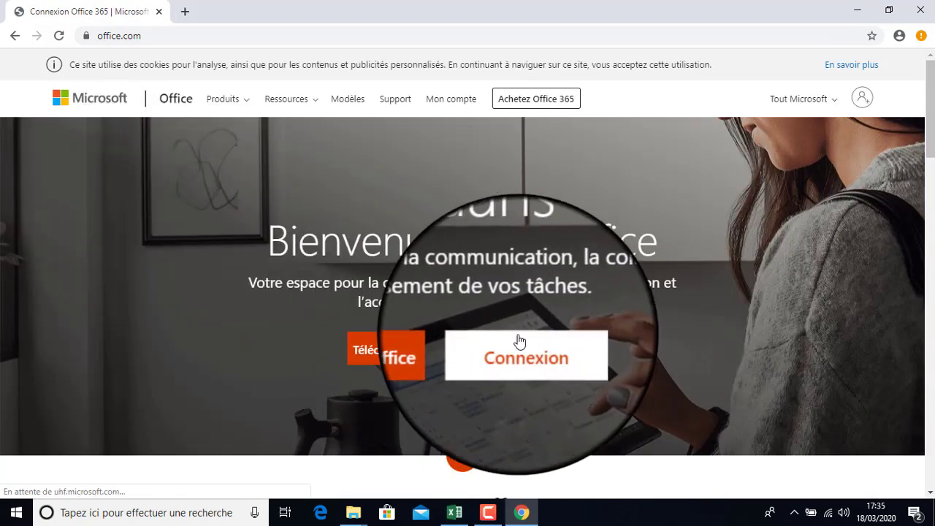
Step: Start signing in from office.com's Connexion button and focus the e-mail field
left_click(522, 350)
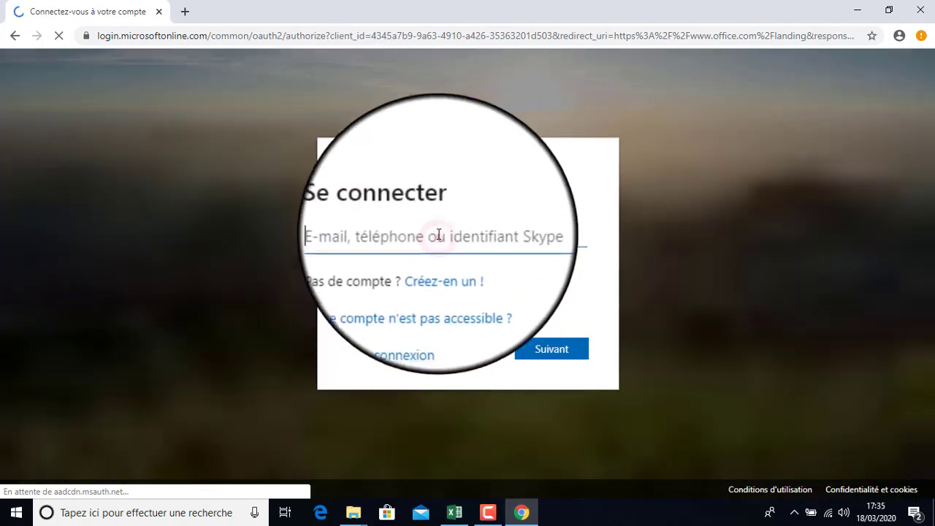
left_click(435, 236)
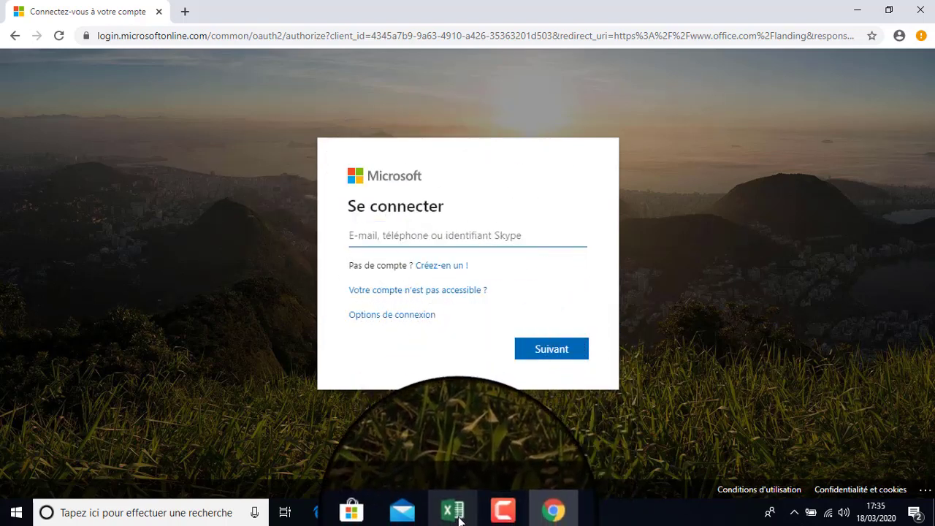
mouse_move(454, 513)
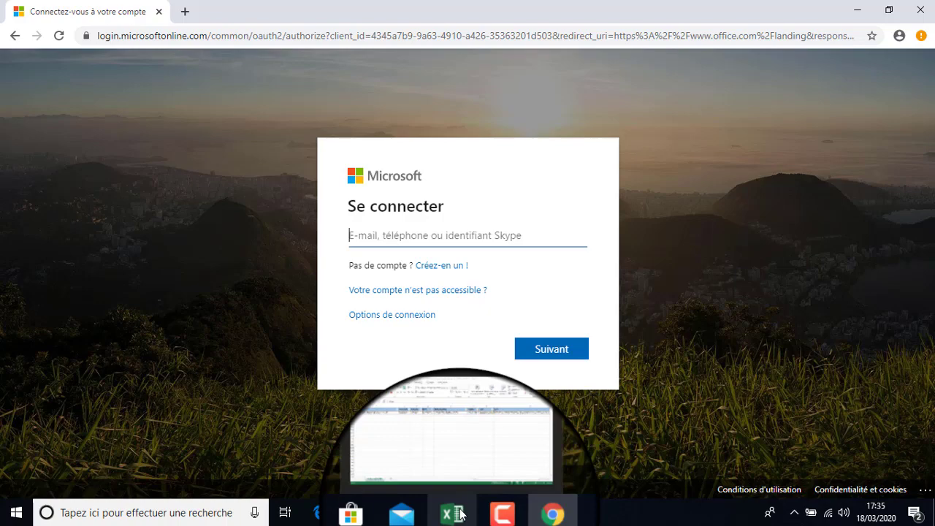
Step: Copy the student's e-mail from cell A851 in the CF Rte AGOURAY workbook, then return to sign-in
left_click(444, 442)
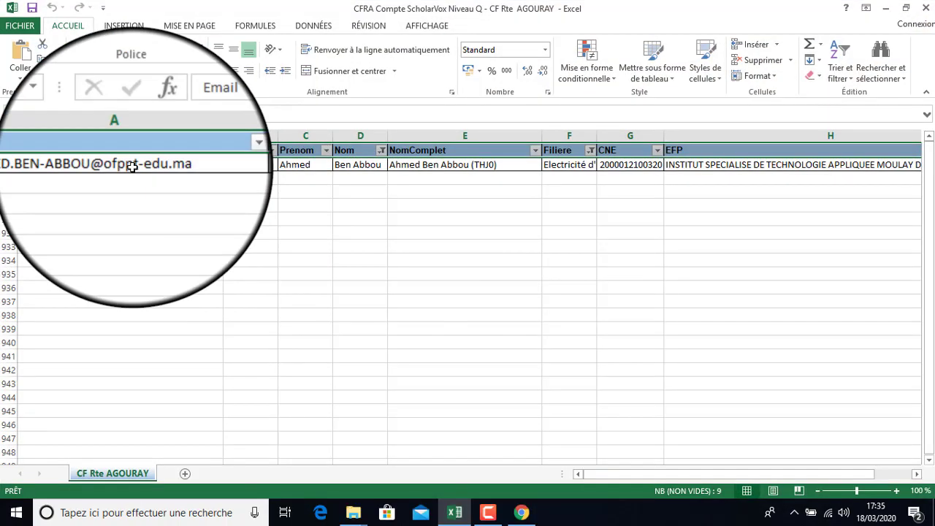
left_click(132, 167)
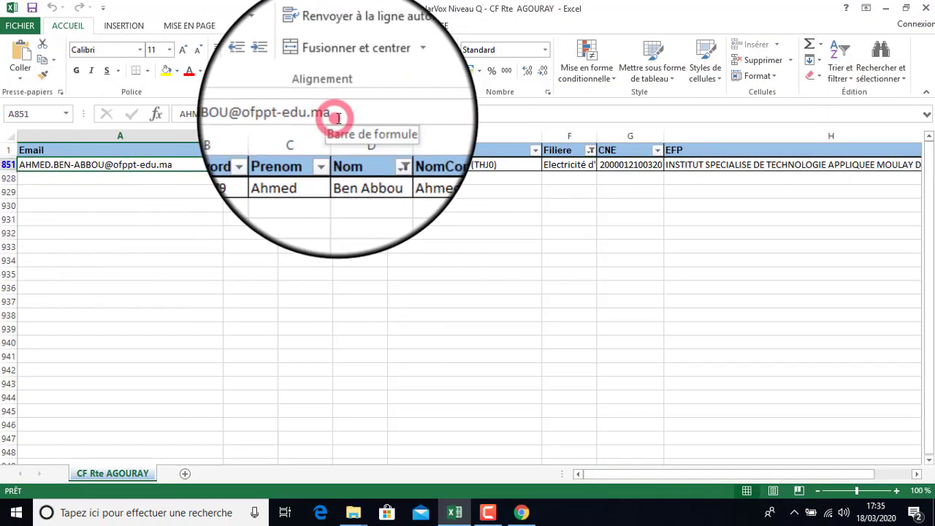
left_click_drag(338, 117, 179, 114)
key("ctrl+c")
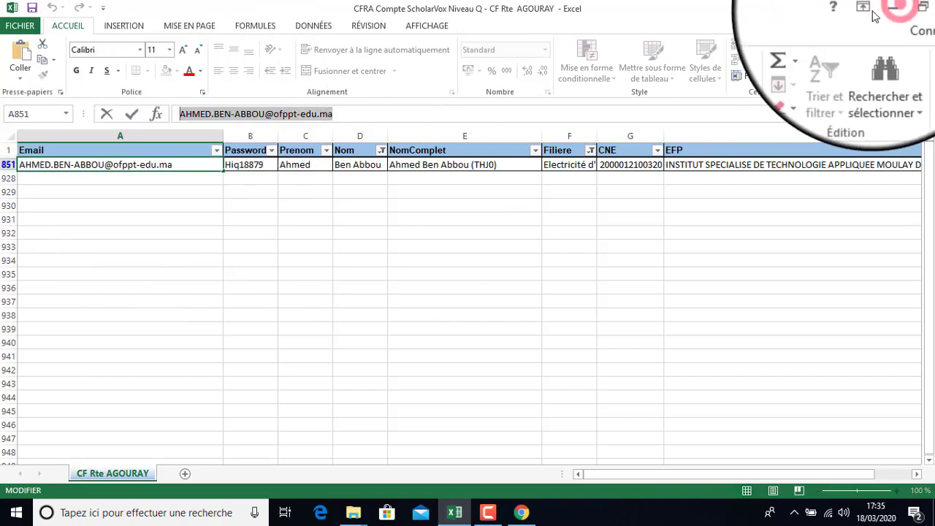
left_click(893, 7)
left_click(429, 235)
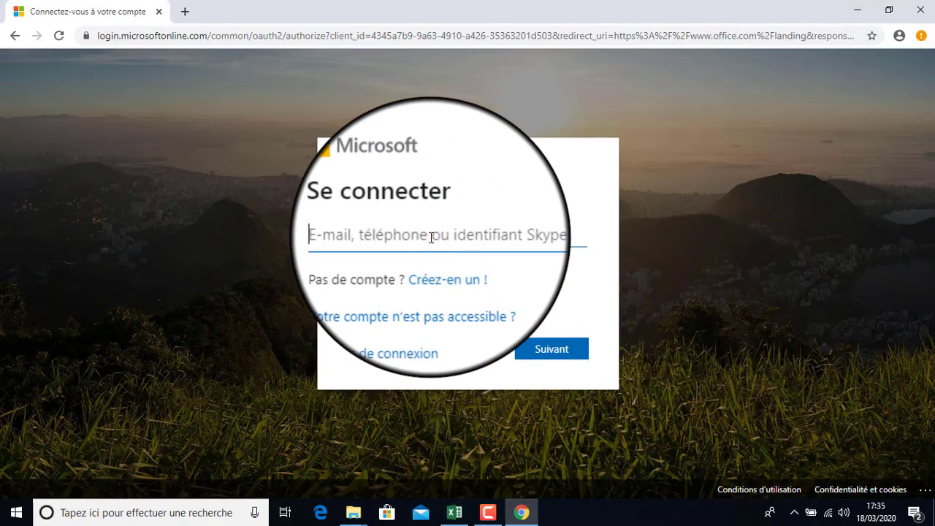
Step: Paste the copied student e-mail, verify it, and submit it with Suivant
key("ctrl+v")
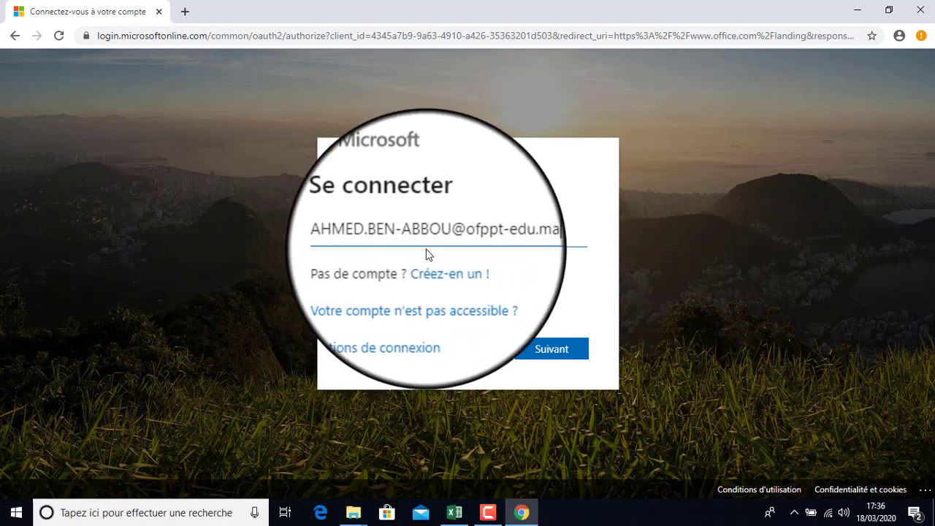
left_click(365, 235)
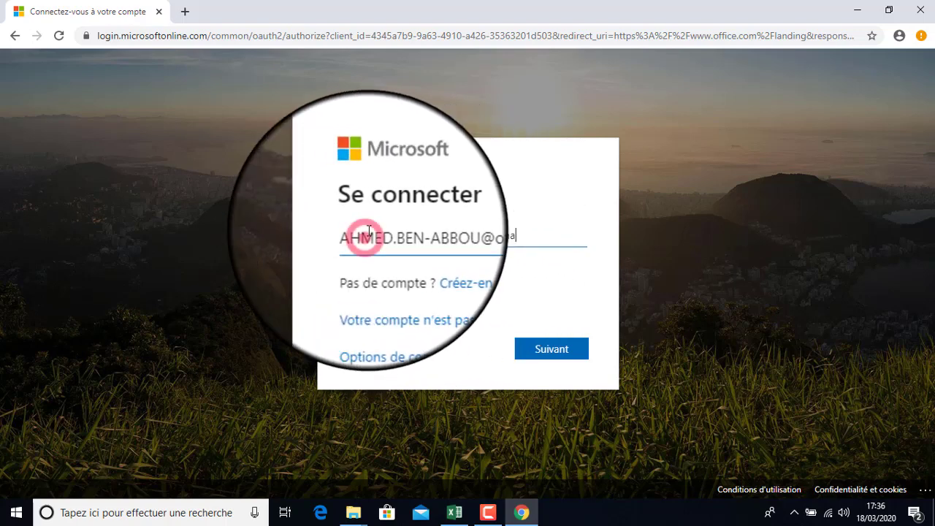
double_click(367, 235)
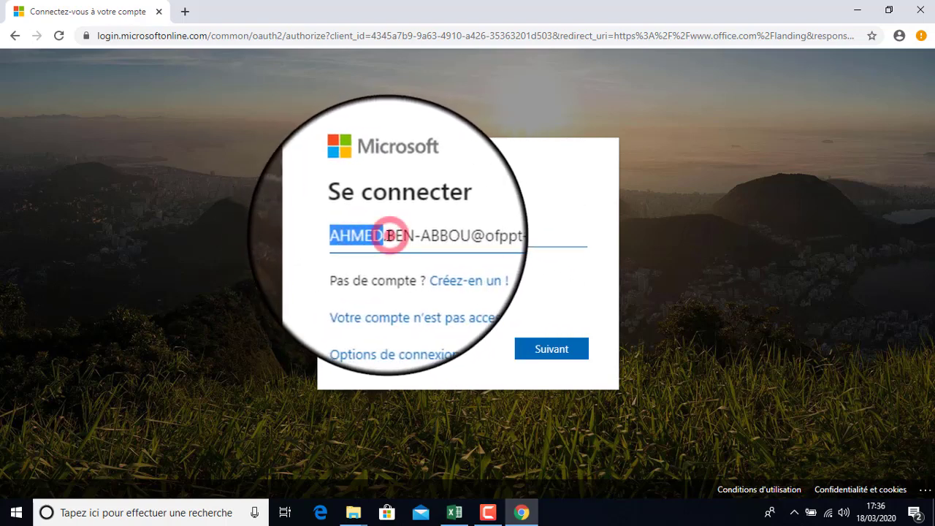
left_click_drag(390, 235, 435, 237)
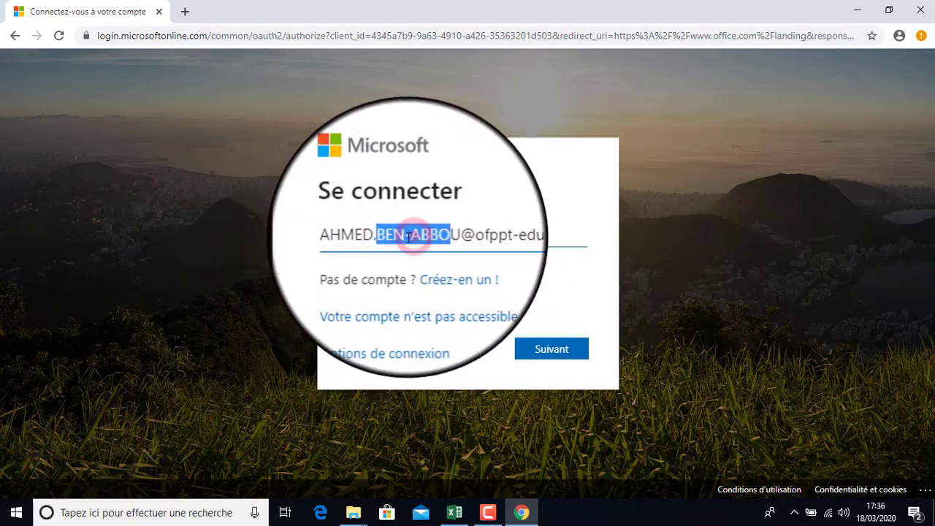
left_click(523, 239)
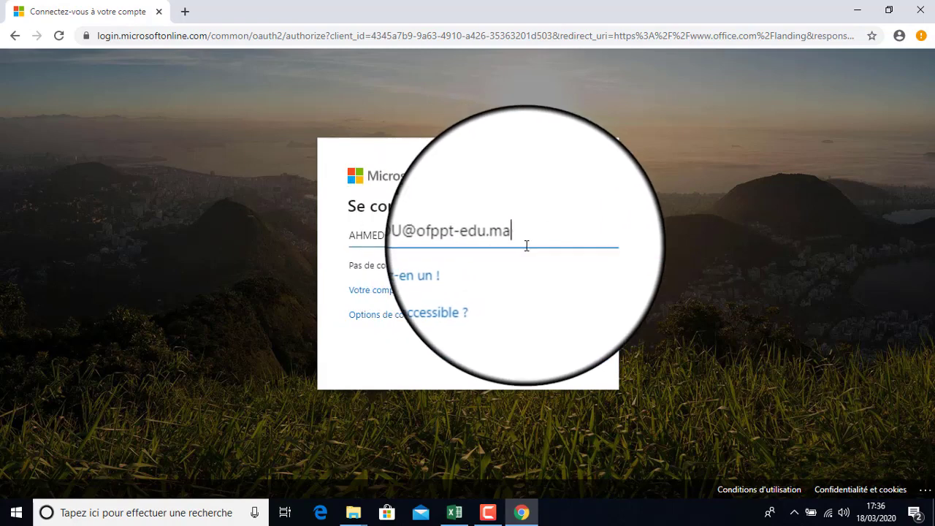
left_click(560, 356)
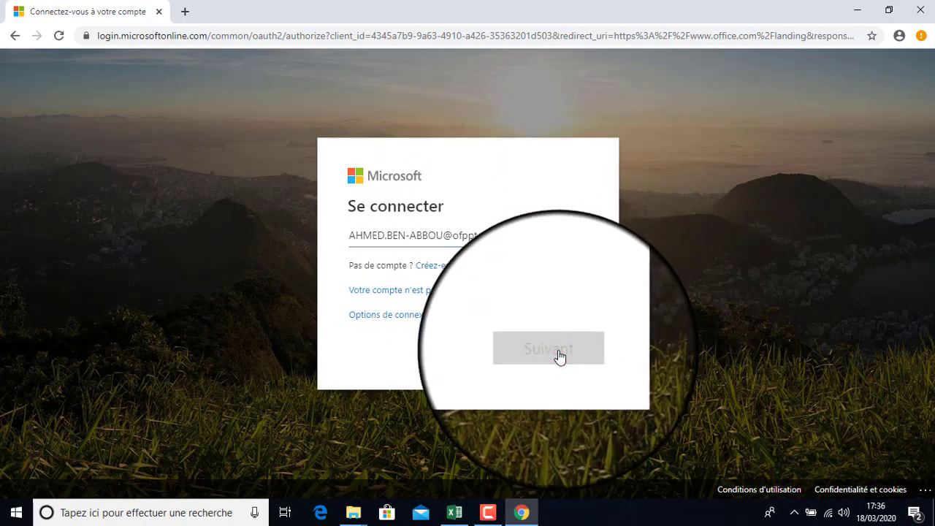
left_click(439, 280)
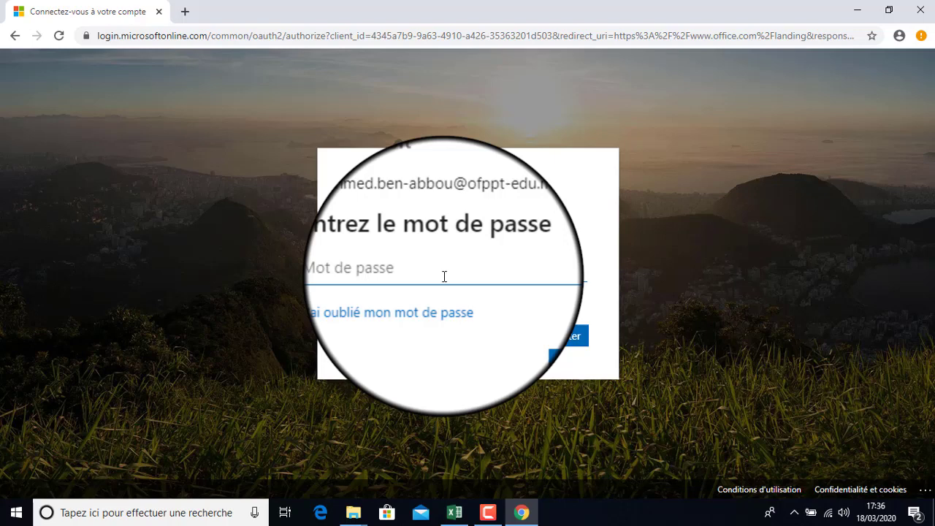
Step: Paste the account password and submit it with Se connecter
left_click(418, 274)
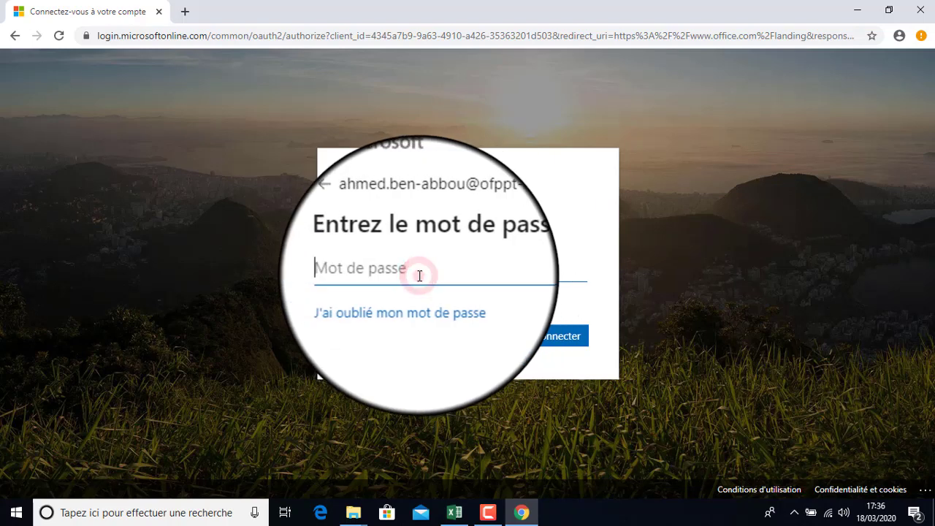
key("ctrl+v")
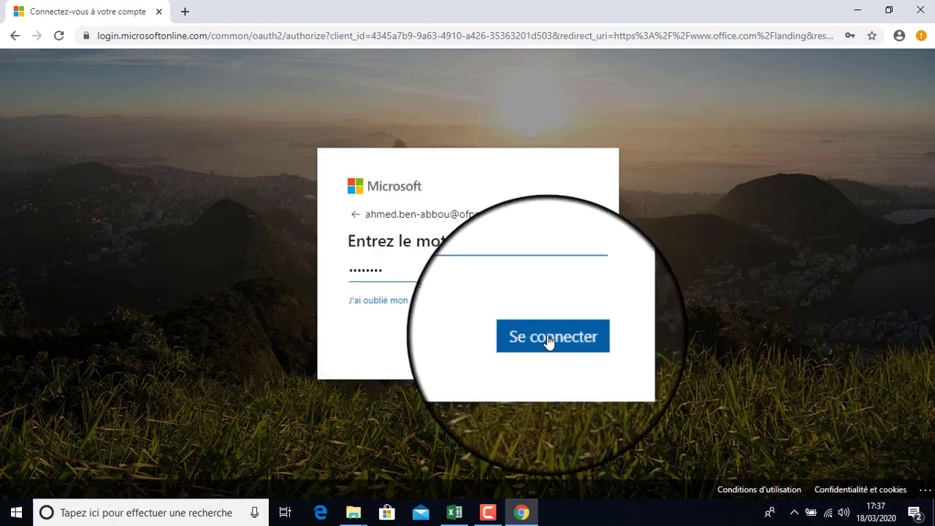
left_click(551, 342)
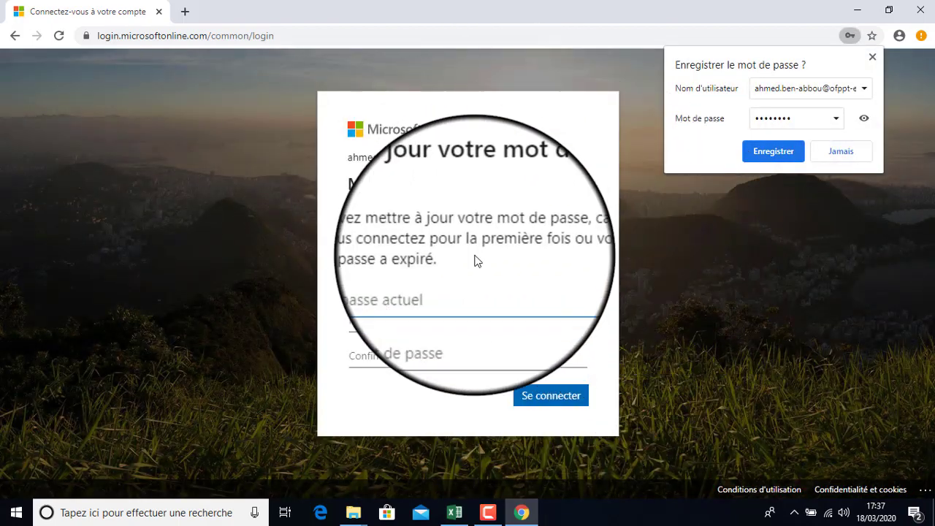
Step: Fill in the current password on the password update page
left_click(438, 286)
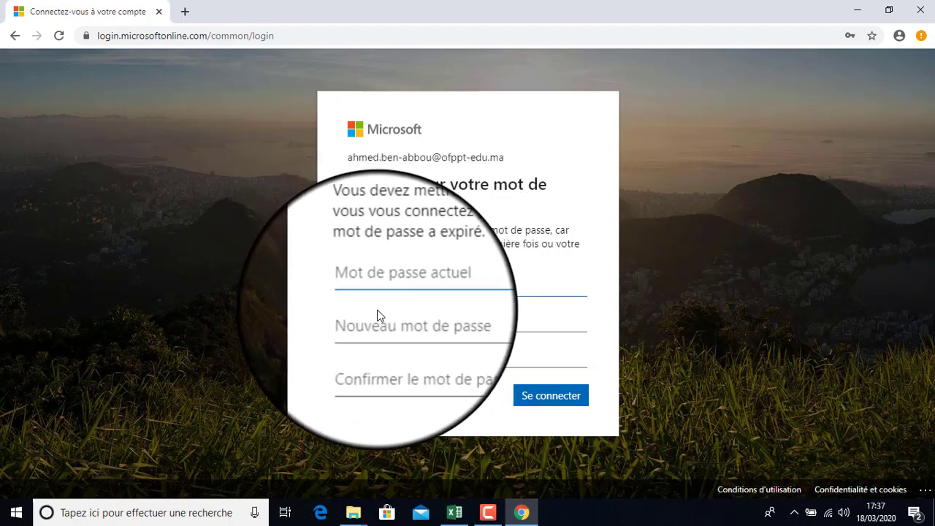
left_click(398, 286)
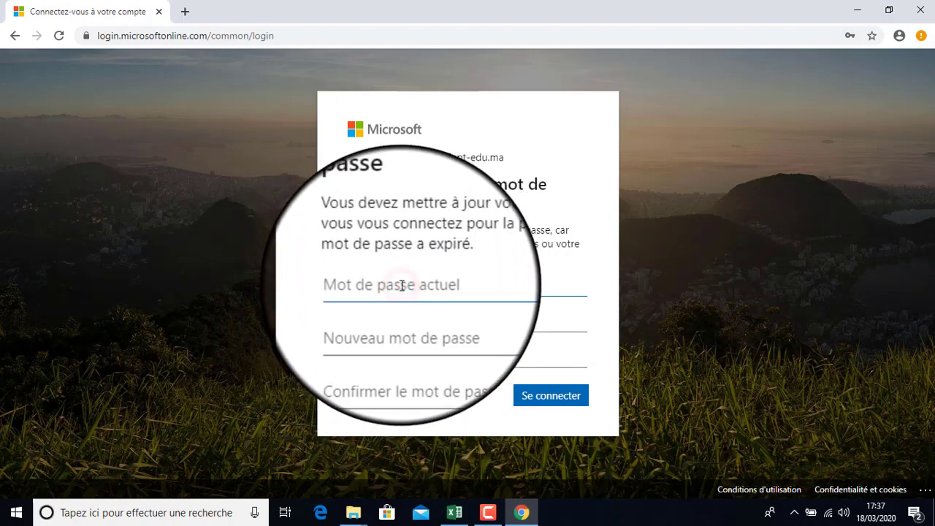
key("ctrl+v")
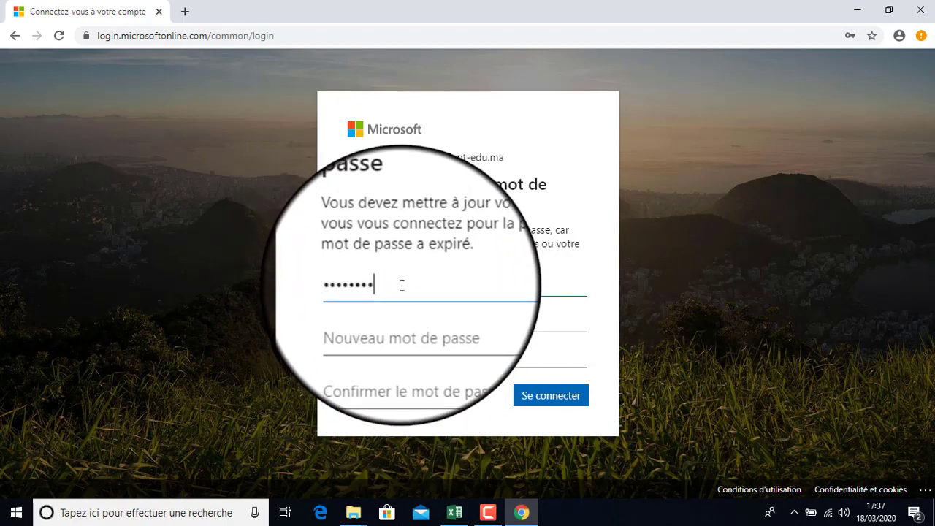
Step: Enter the new password, confirm it, and sign in
left_click(417, 320)
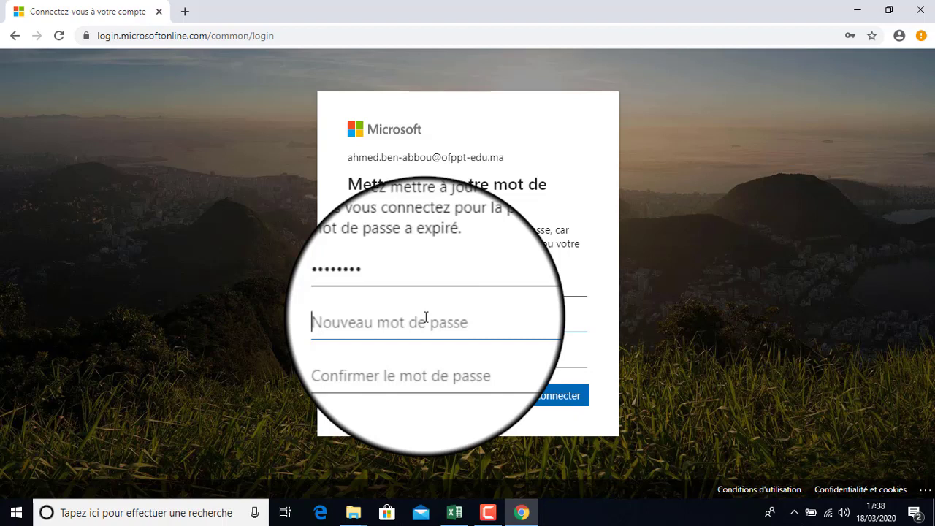
type("•")
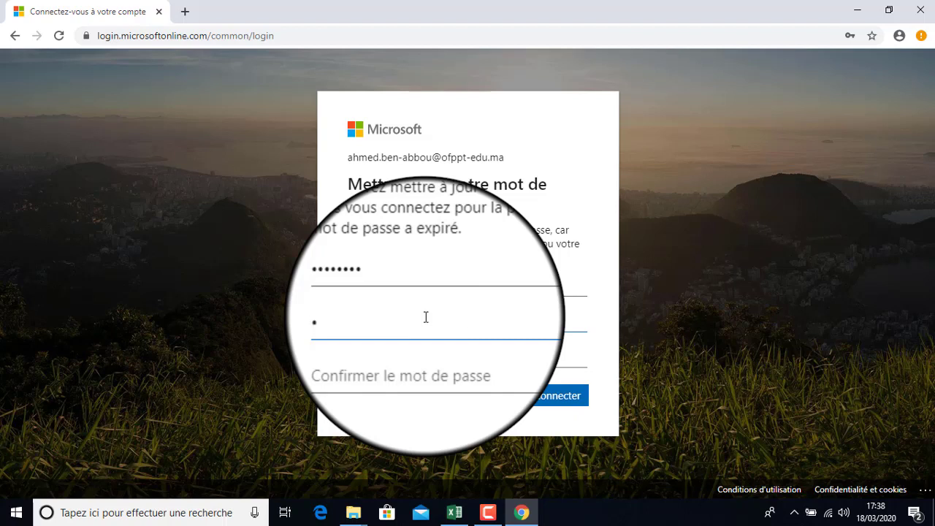
type("•••••••••")
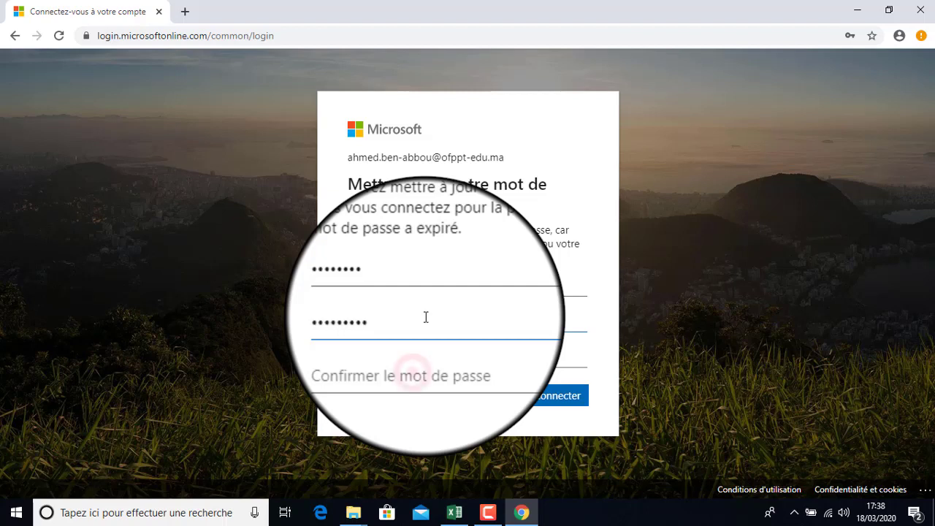
left_click(415, 356)
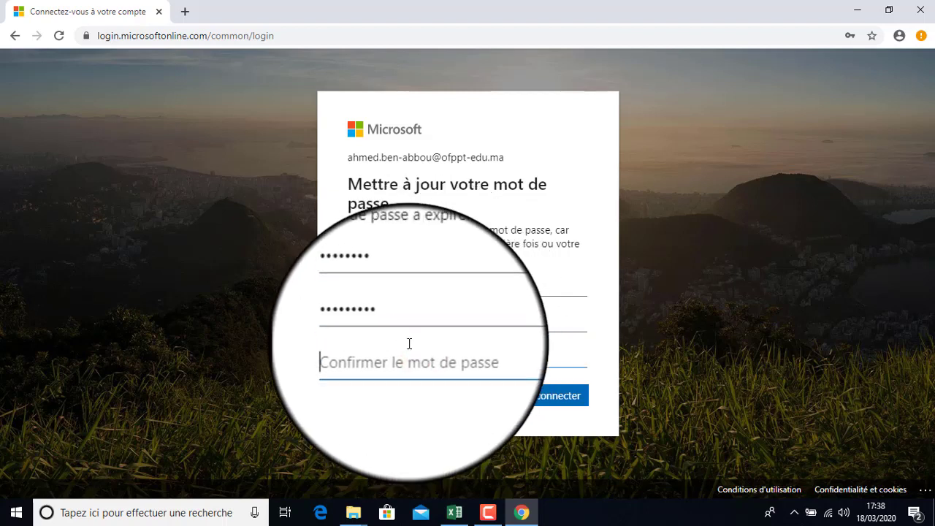
type("•••")
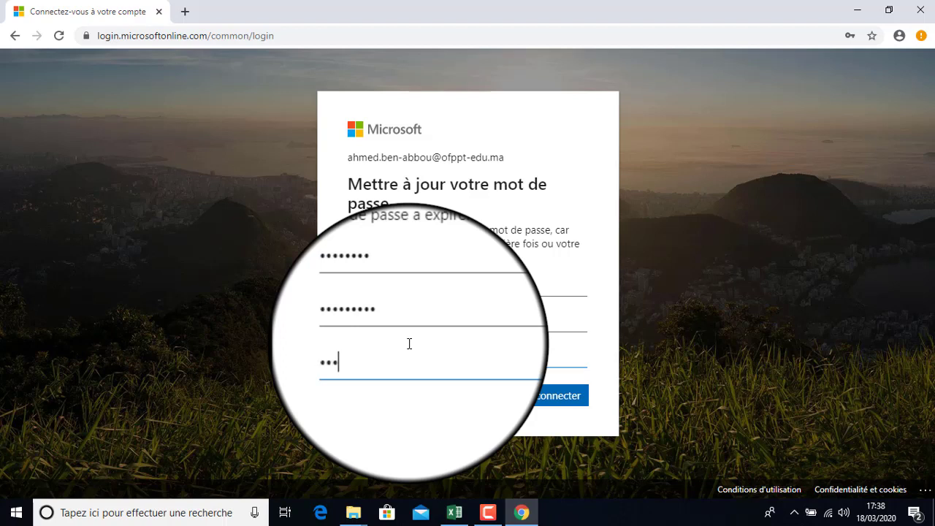
type("••••••")
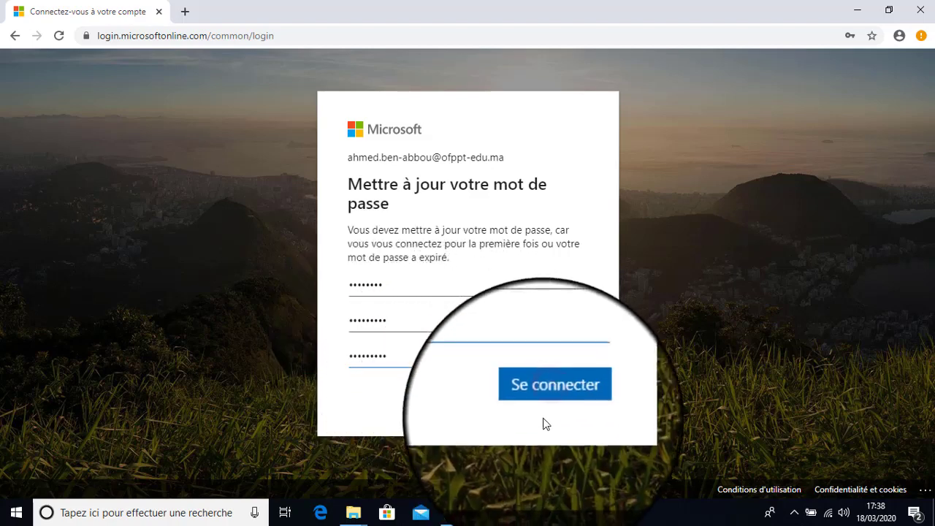
left_click(548, 400)
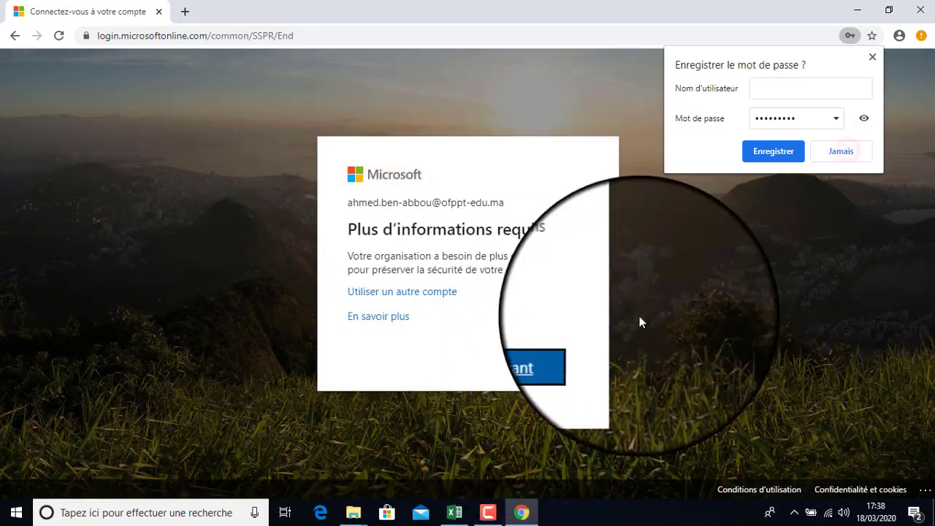
Step: Choose 'Jamais' to not save the password, then continue with Suivant
left_click(841, 151)
left_click(555, 351)
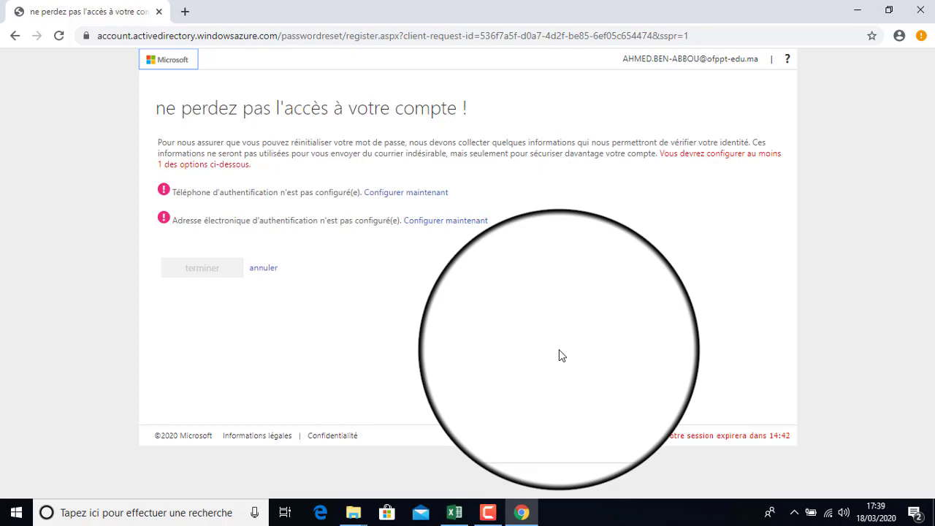
Step: Begin authentication phone setup with Maroc (+212) as the country code
left_click(423, 196)
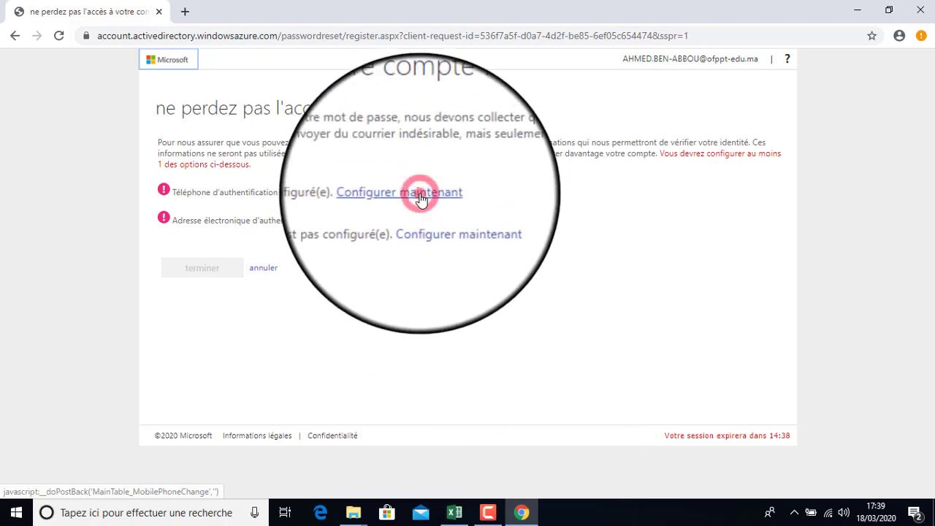
left_click(288, 179)
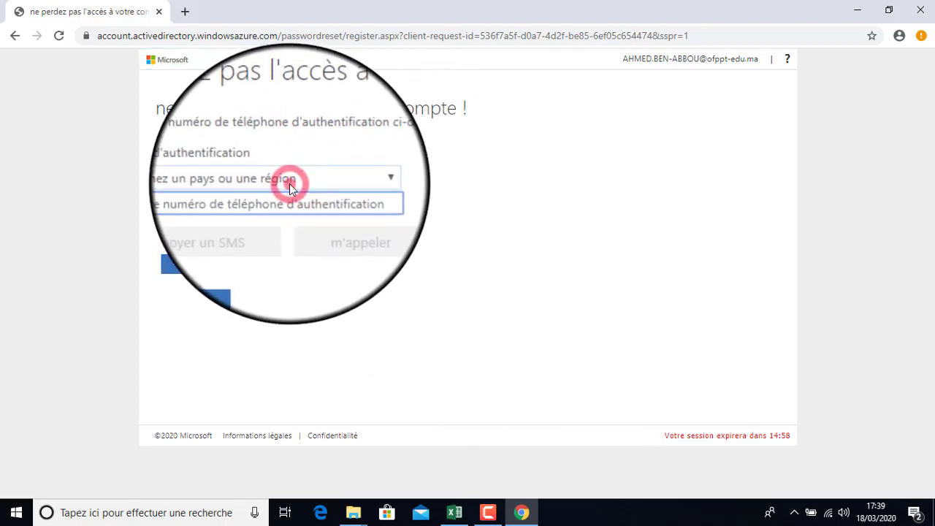
key("m")
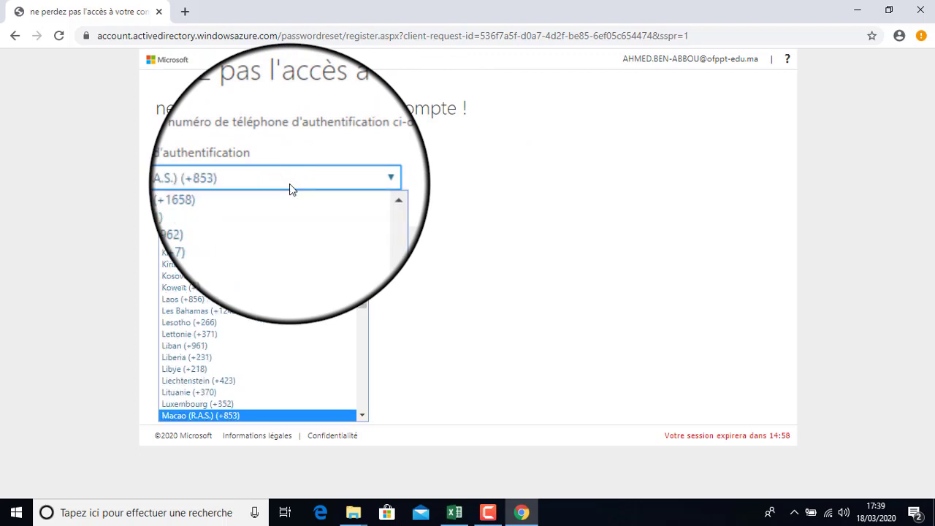
scroll(288, 350, "down", 3)
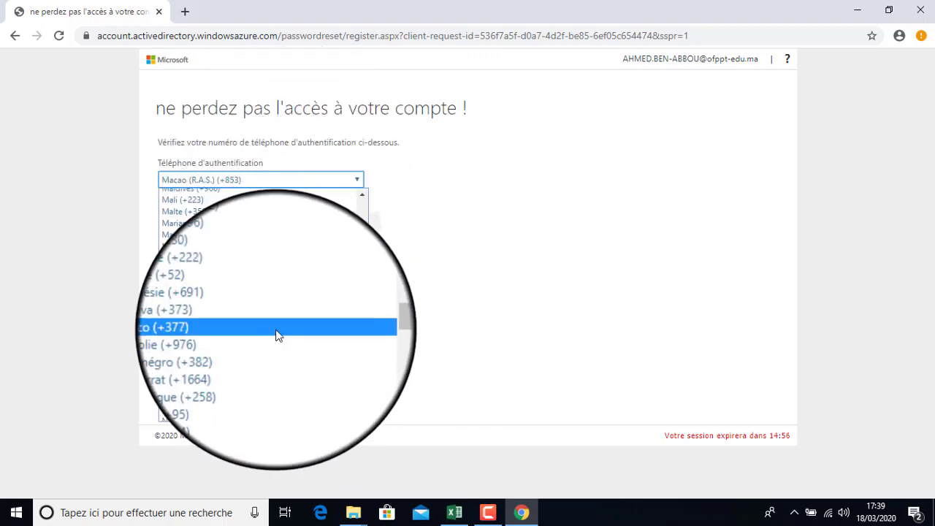
type("mar")
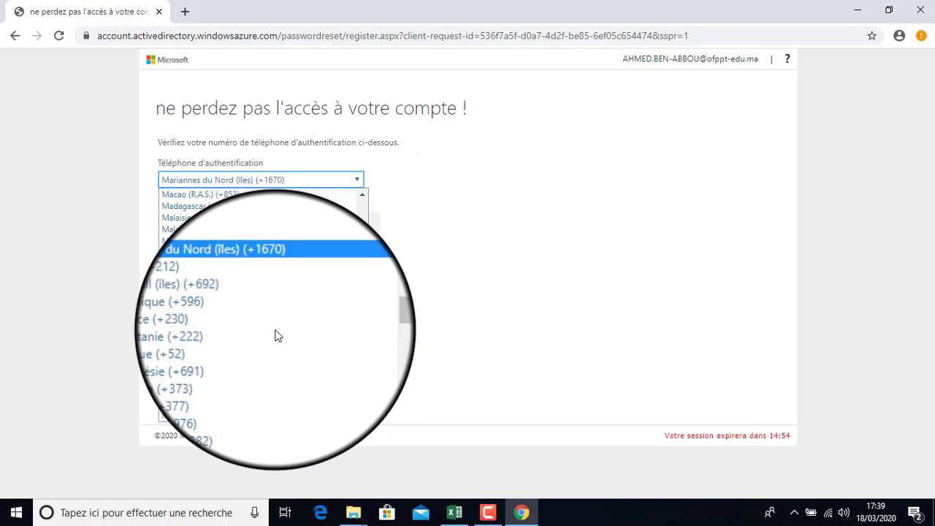
left_click(203, 300)
left_click(198, 285)
left_click(235, 195)
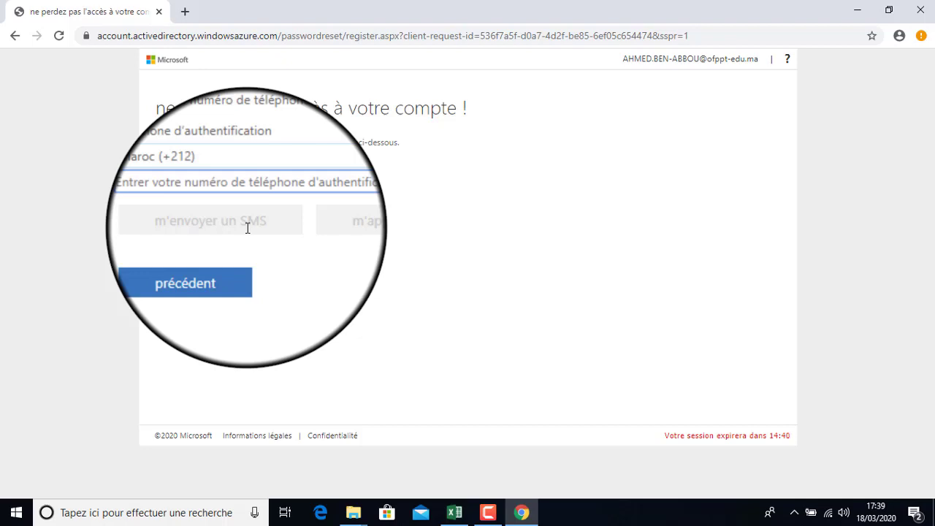
Step: Paste the authentication phone number and request a verification code by SMS
left_click(271, 199)
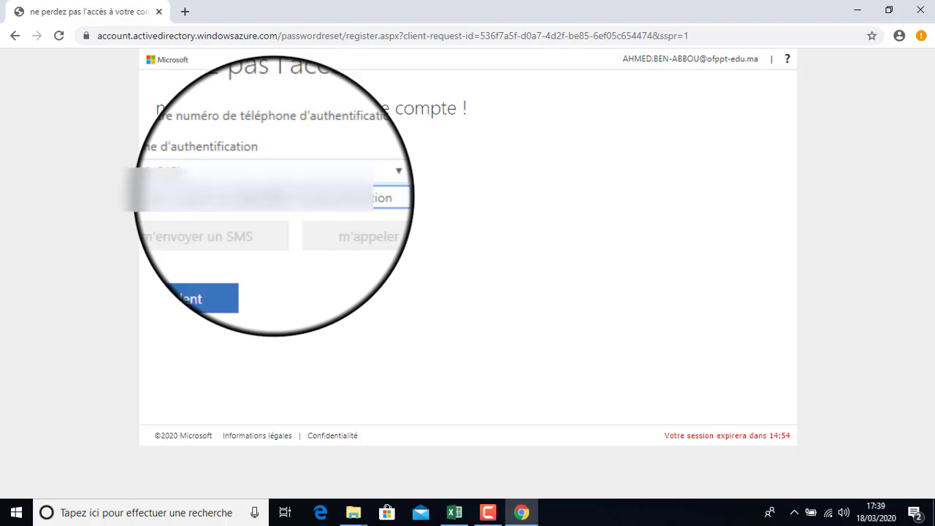
key("ctrl+v")
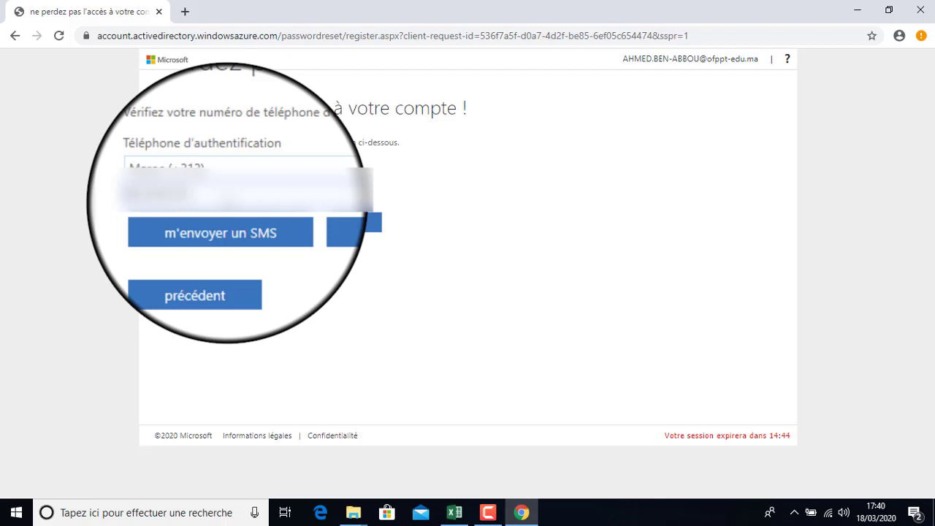
left_click(245, 232)
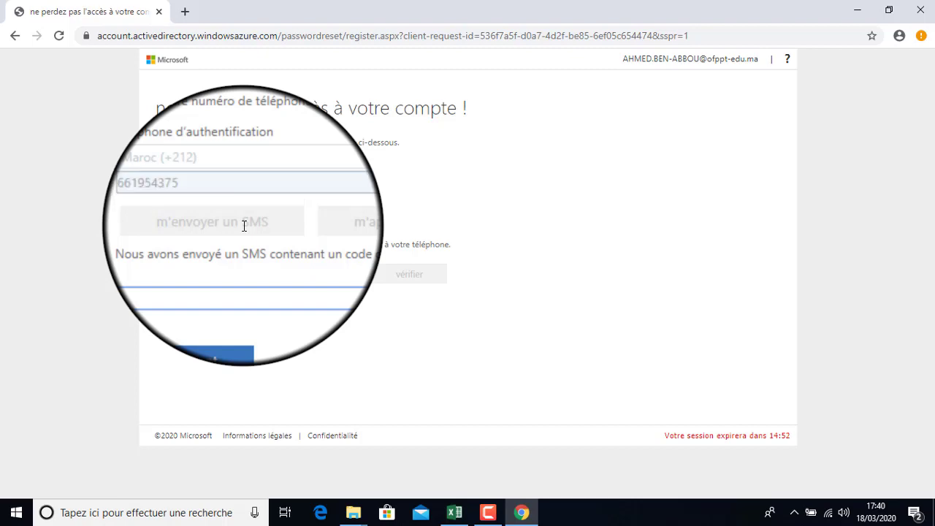
Step: Enter the received SMS verification code, correcting a mistyped entry, and verify the authentication phone
left_click(259, 271)
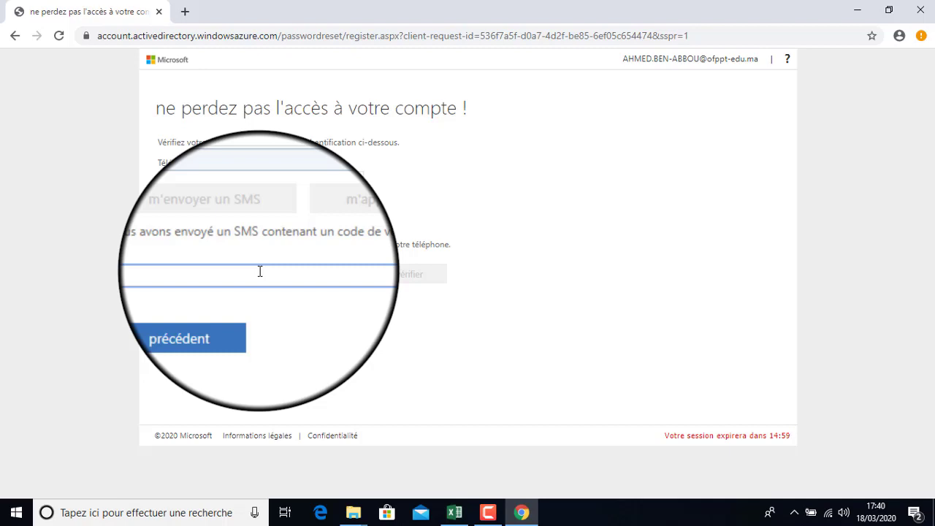
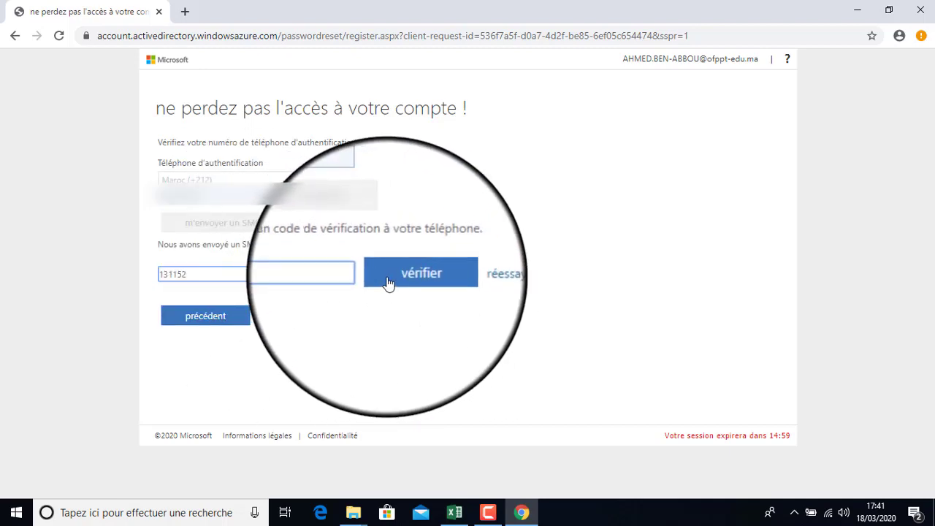
left_click(422, 283)
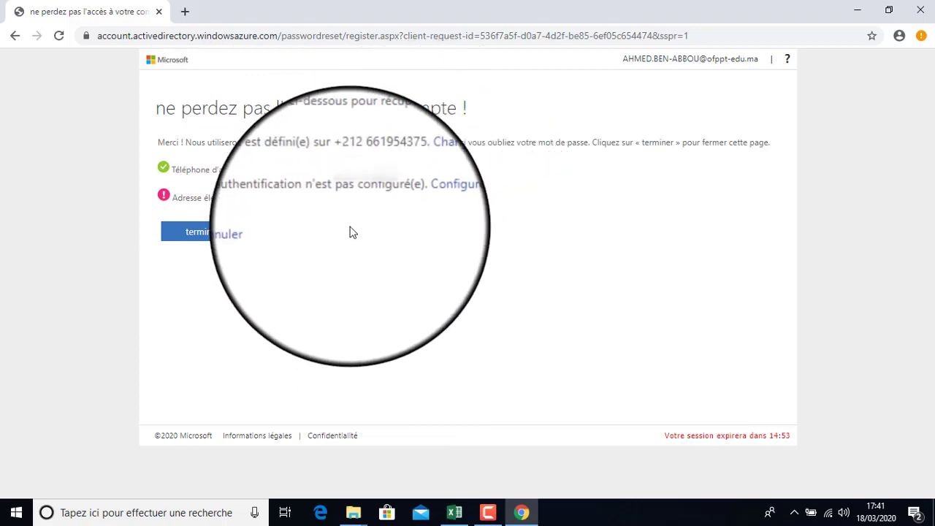
left_click(450, 210)
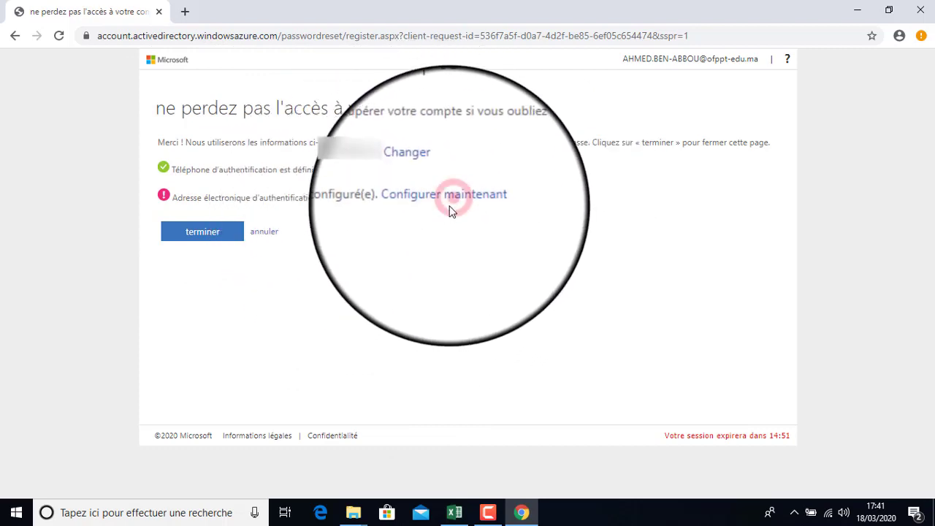
left_click(322, 192)
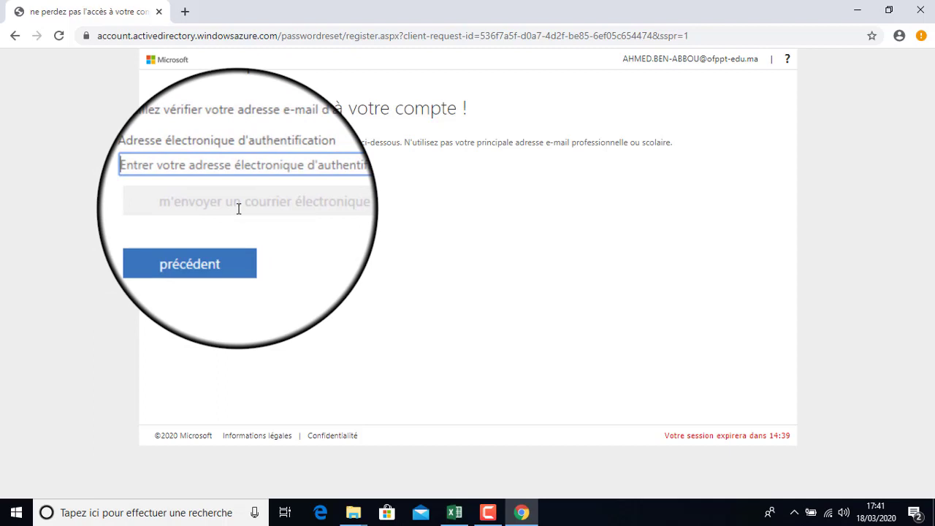
left_click(244, 255)
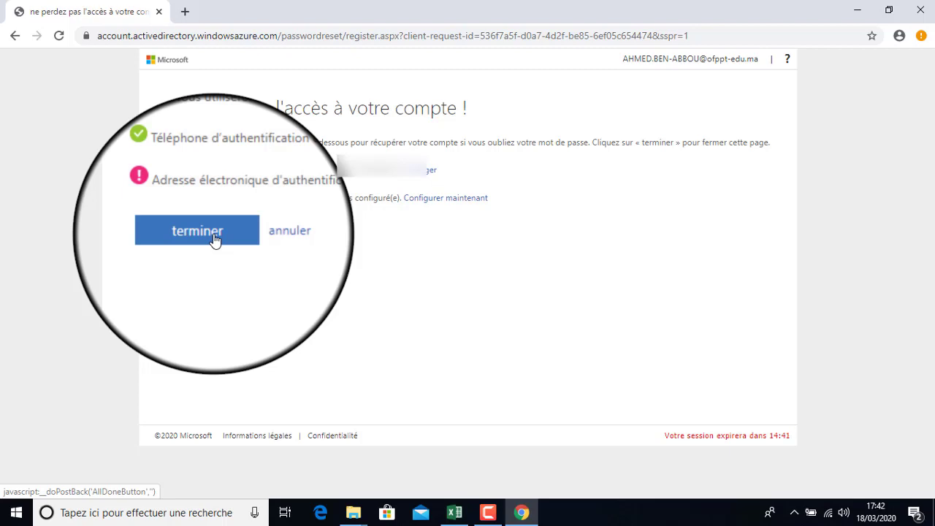
Step: Finish the security info setup, answer 'Non' to 'Rester connecté ?', and close the welcome tour
left_click(213, 238)
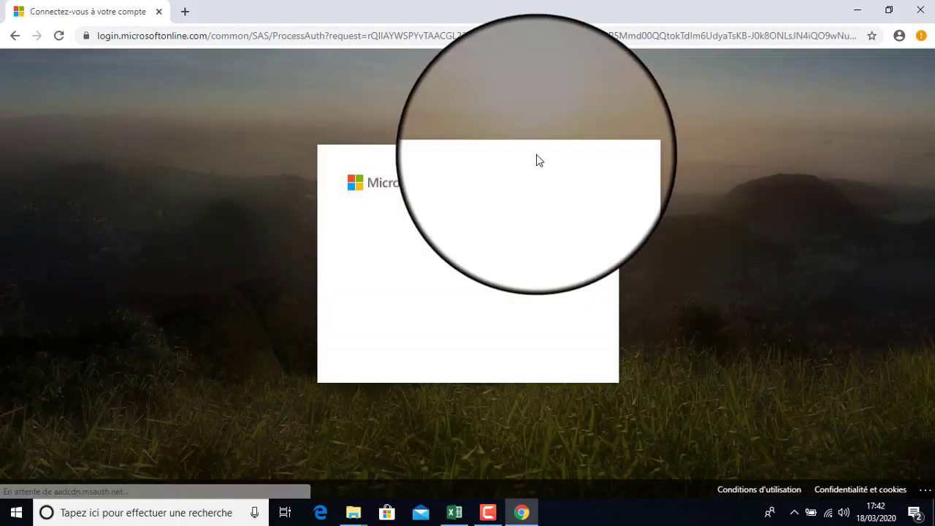
left_click(483, 348)
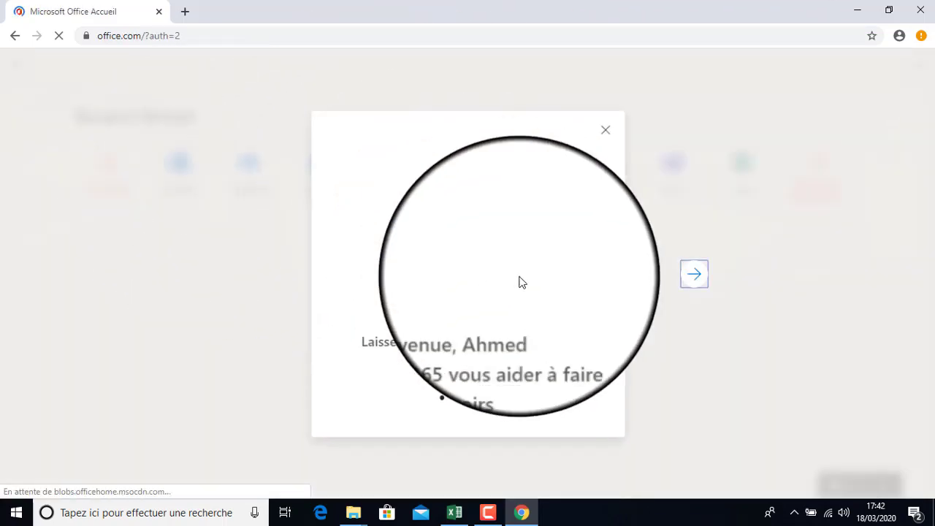
left_click(610, 126)
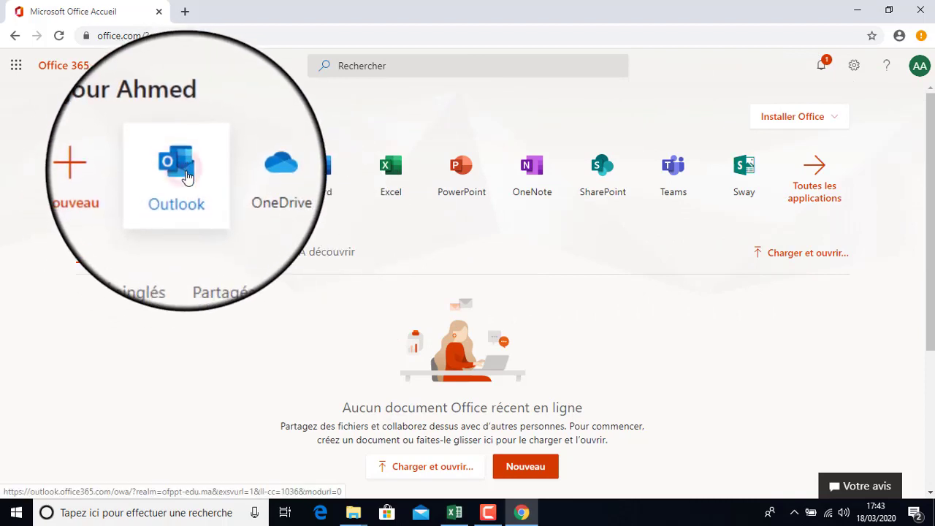
Step: Open Outlook on the web and browse the display language list without changing it
left_click(186, 173)
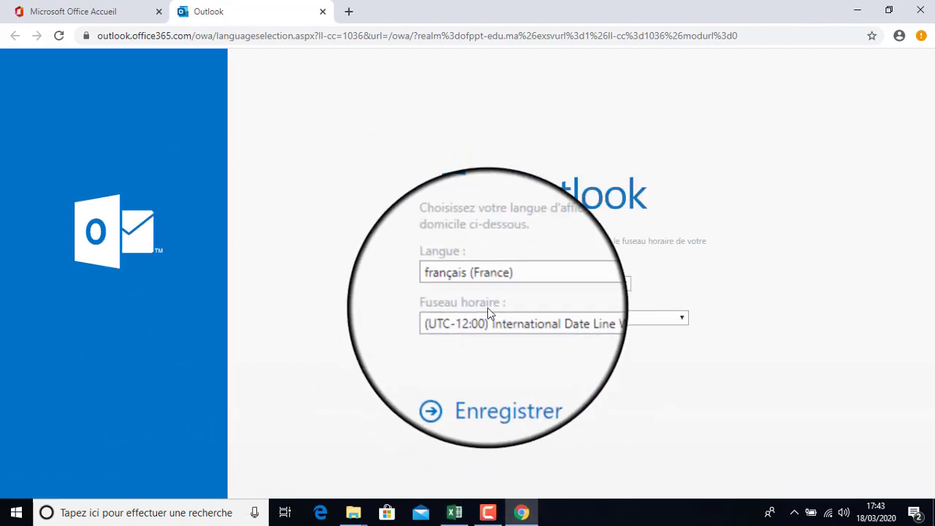
left_click(489, 286)
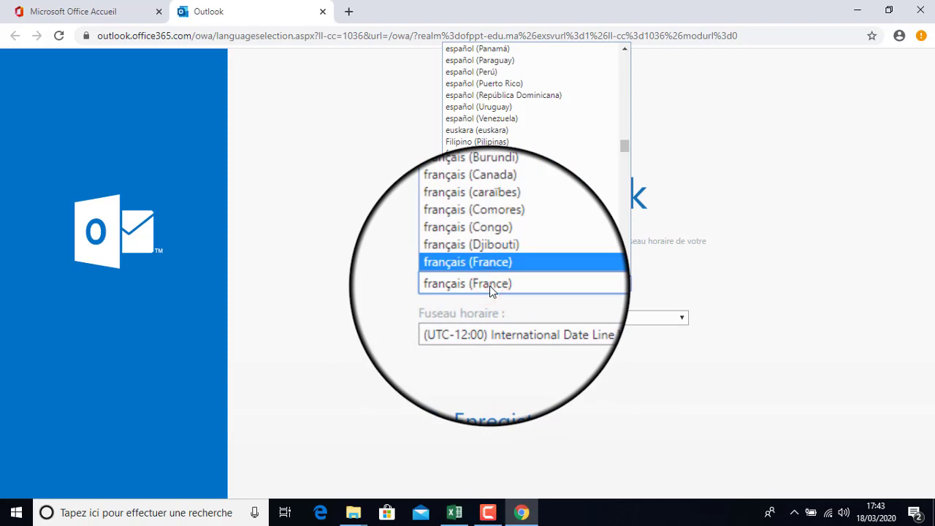
key("m")
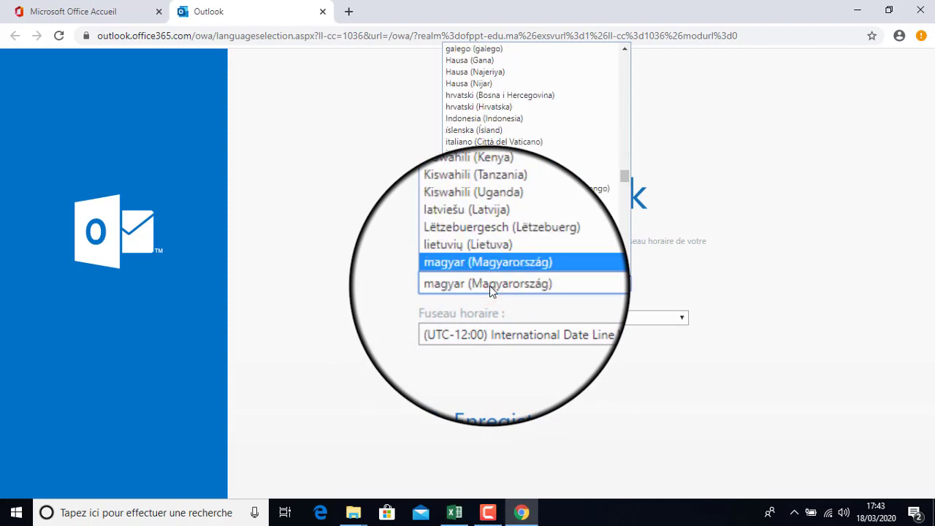
scroll(494, 274, "down", 3)
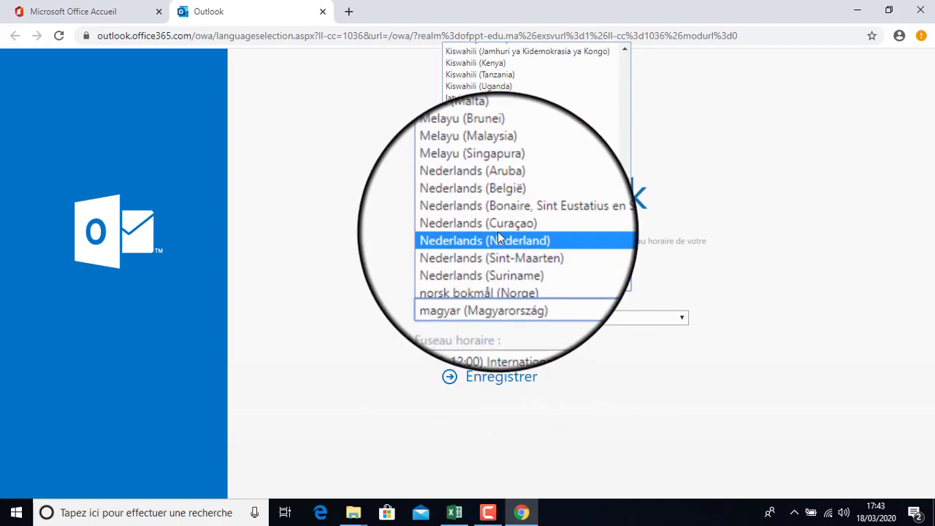
scroll(509, 240, "down", 2)
scroll(515, 245, "up", 2)
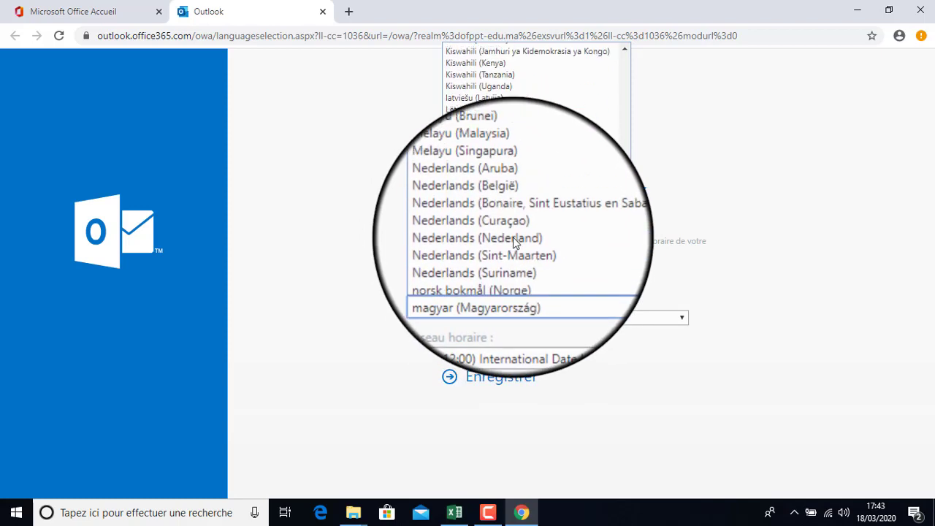
scroll(513, 236, "up", 4)
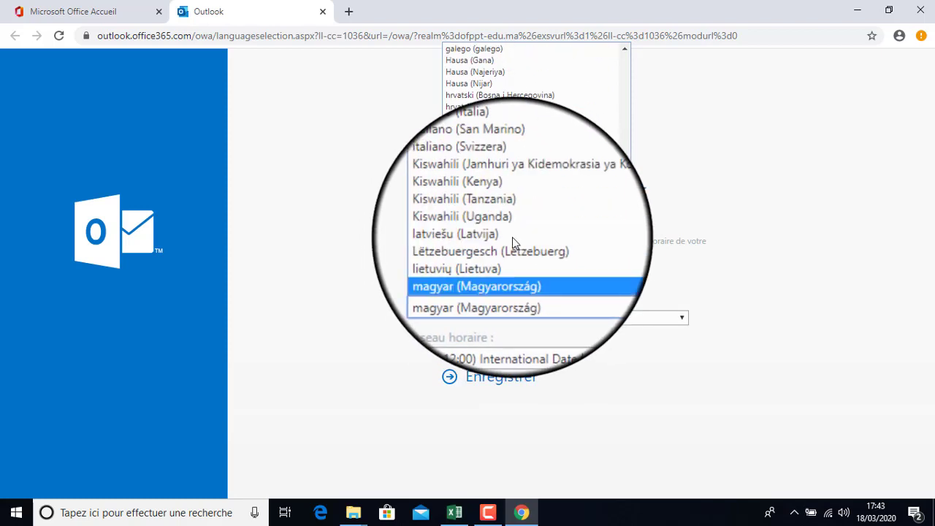
key("Down")
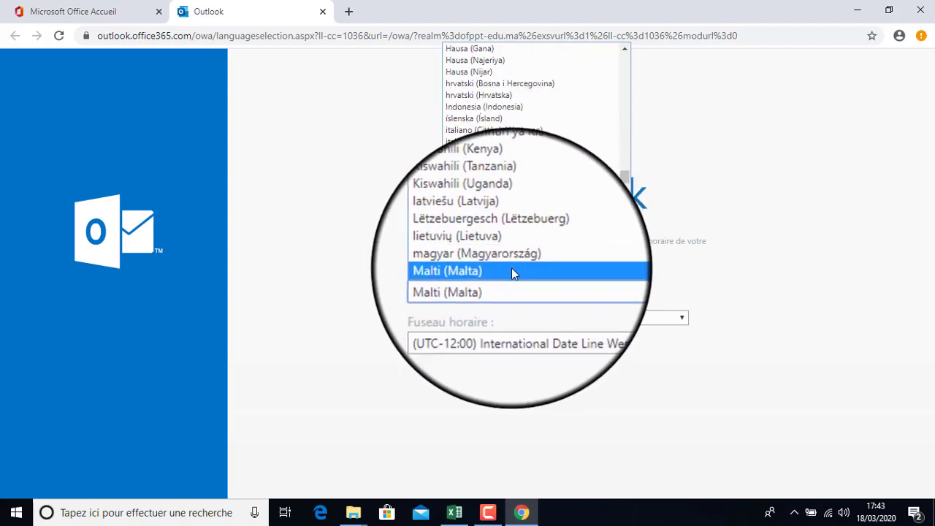
scroll(512, 268, "down", 3)
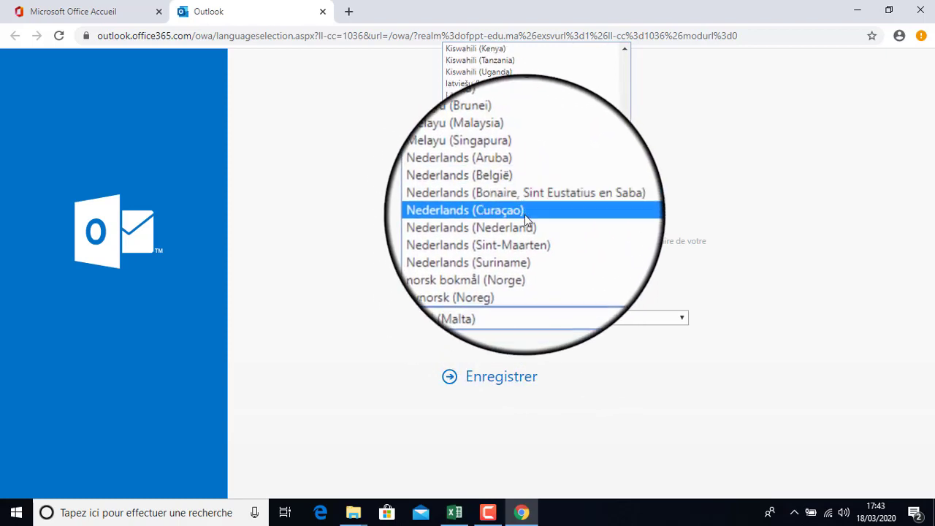
left_click(353, 262)
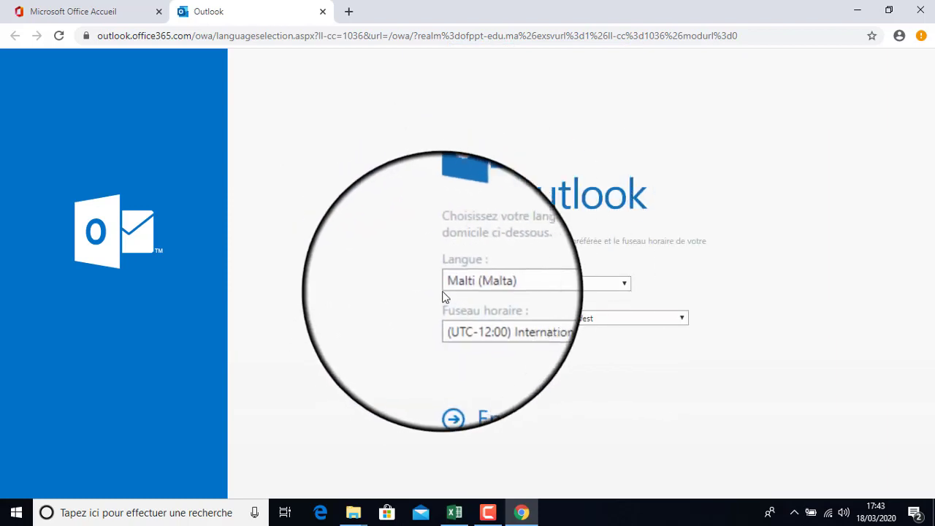
Step: Select français (Belgique) from the Langue list of languages starting with F
left_click(474, 288)
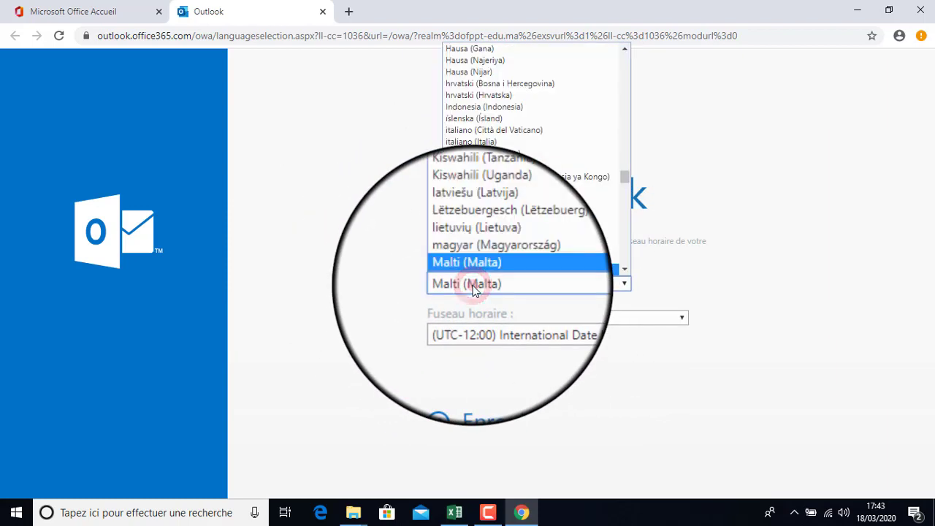
key("f")
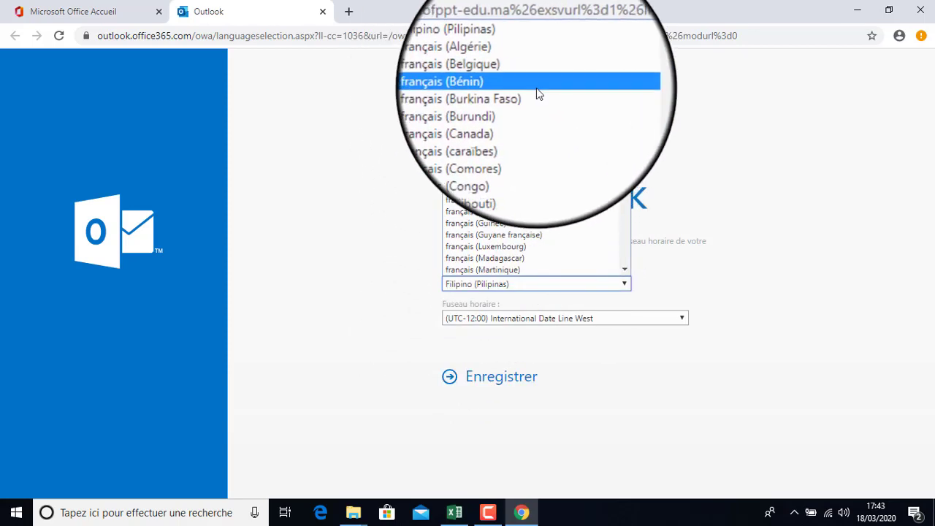
scroll(529, 92, "up", 3)
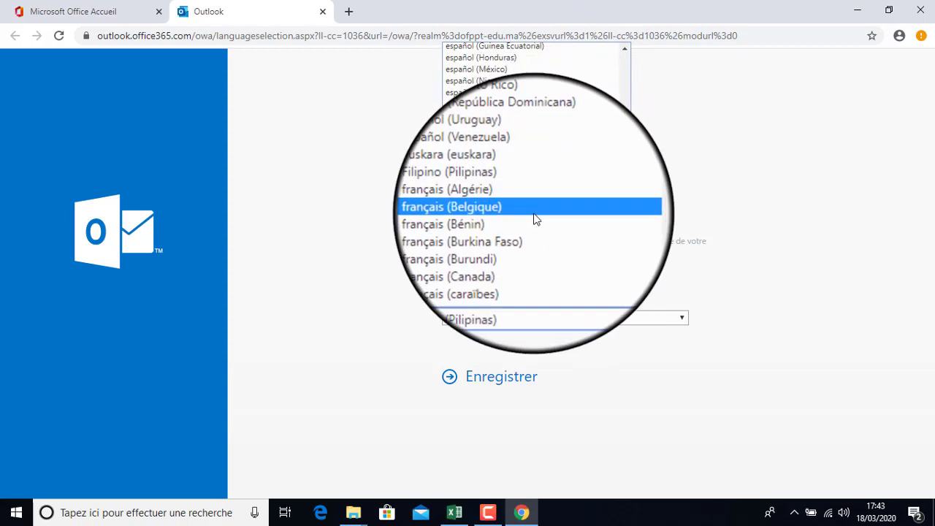
scroll(522, 225, "down", 4)
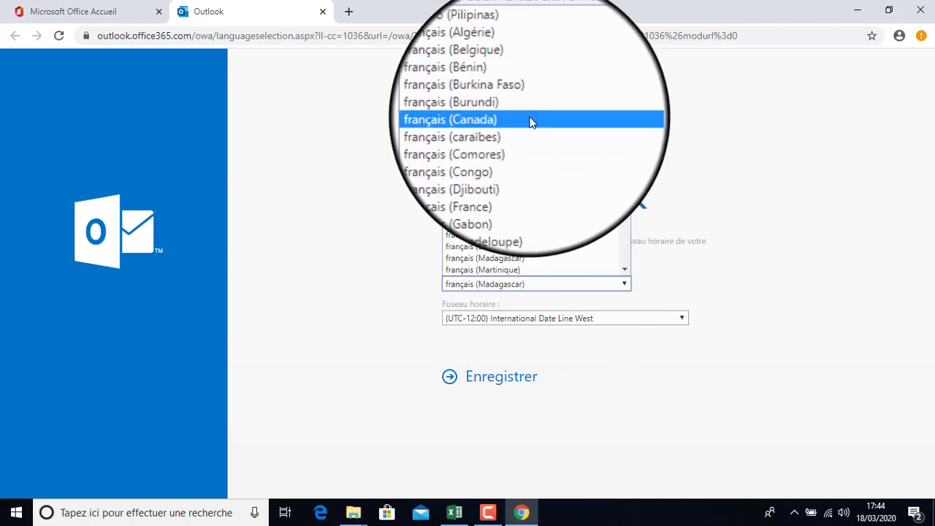
left_click(533, 75)
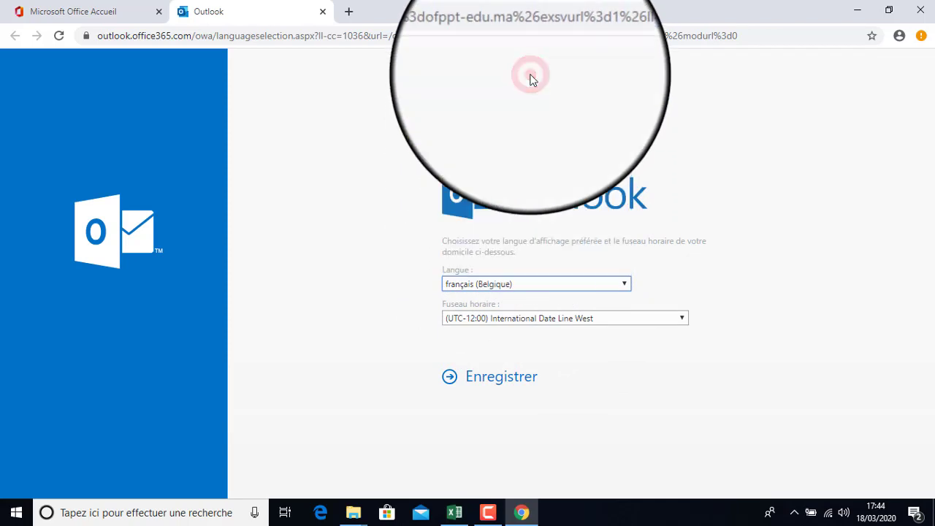
Step: Pick (UTC+01:00) Casablanca as the Fuseau horaire and save the language and time zone settings
left_click(502, 322)
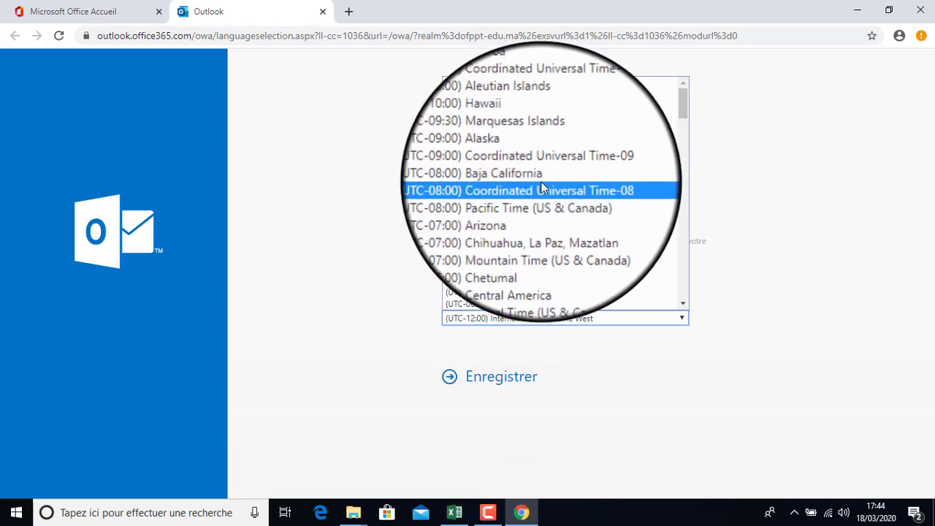
scroll(542, 188, "down", 12)
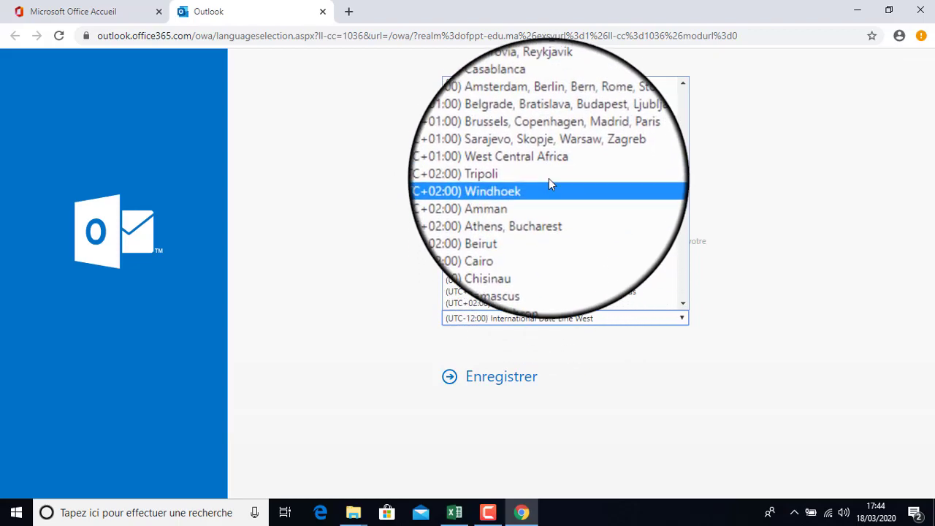
left_click(525, 109)
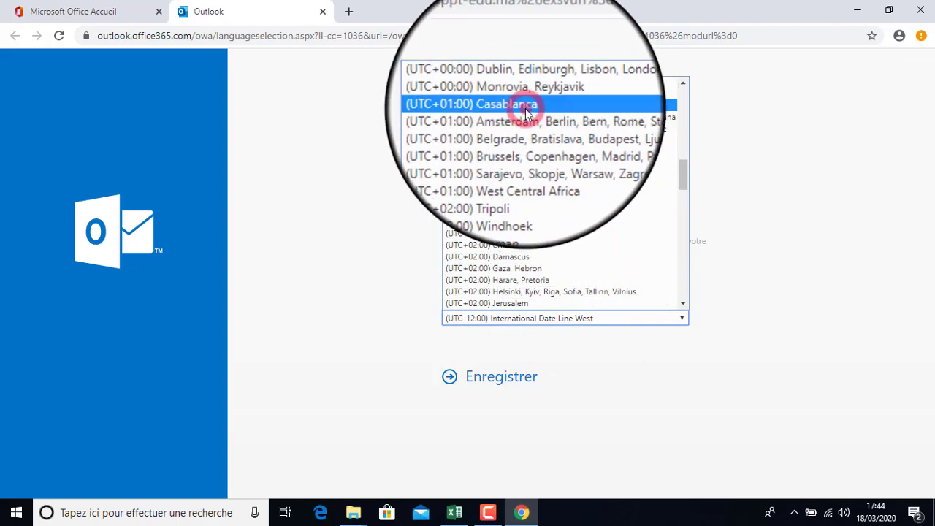
left_click(515, 378)
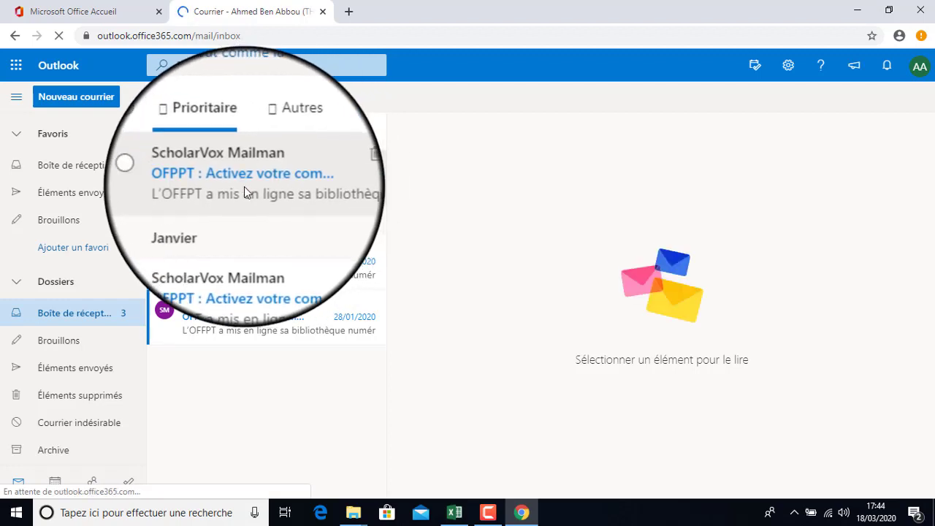
Step: Open the latest ScholarVox Mailman email and follow its 'Activez votre compte' activation link
left_click(264, 183)
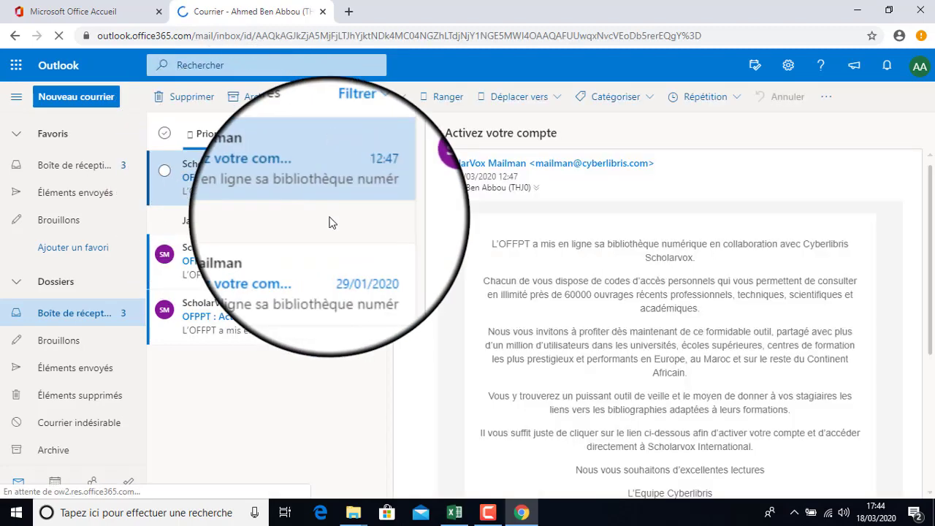
scroll(621, 301, "down", 2)
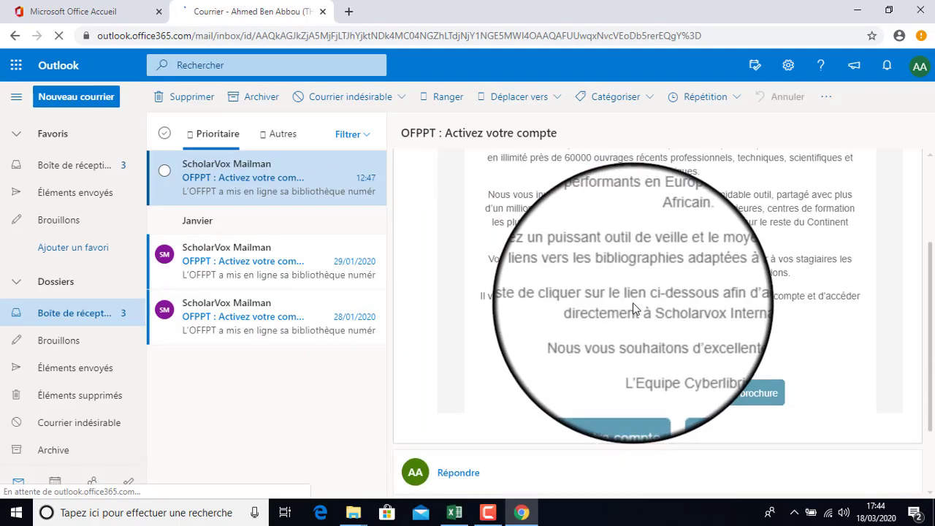
scroll(658, 255, "up", 3)
scroll(578, 252, "down", 2)
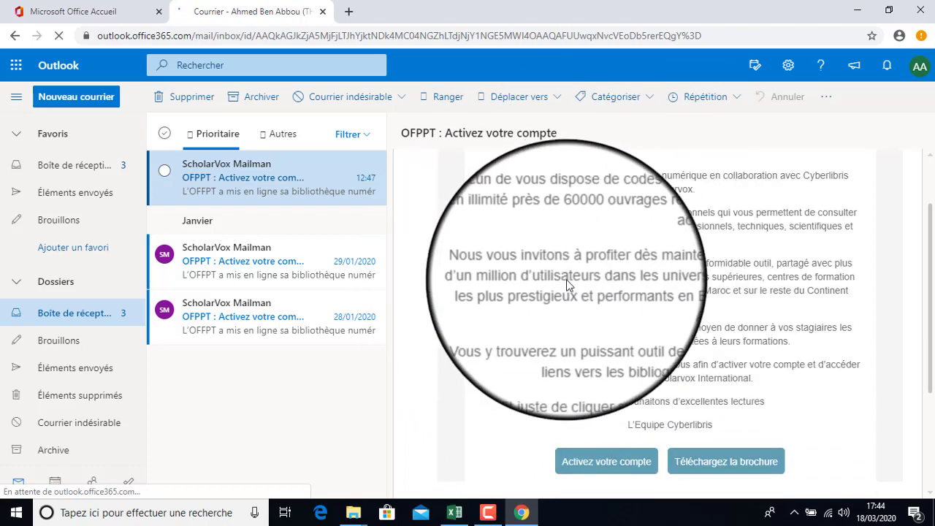
scroll(632, 275, "down", 2)
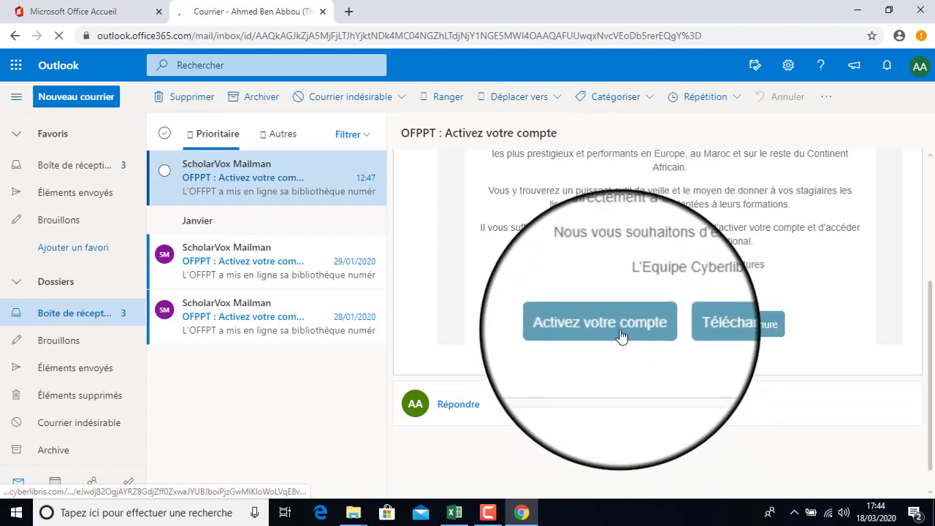
left_click(617, 335)
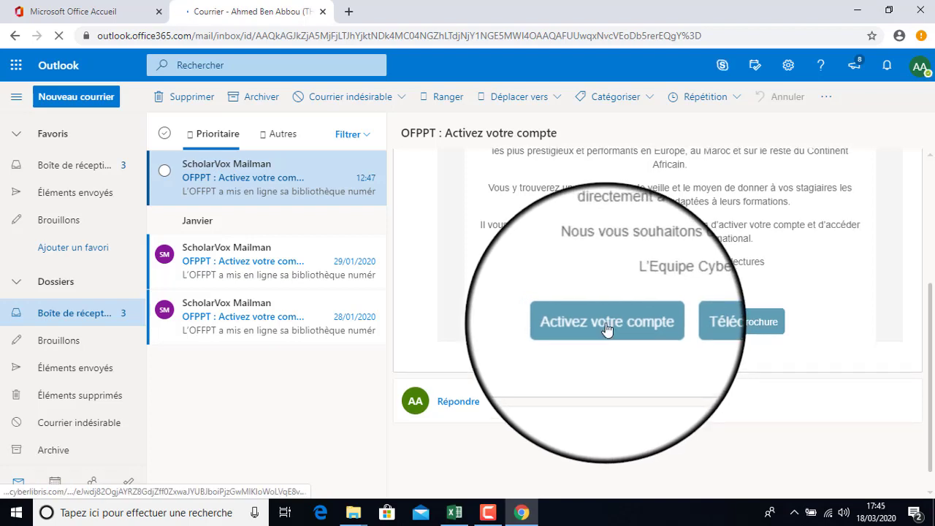
left_click(606, 328)
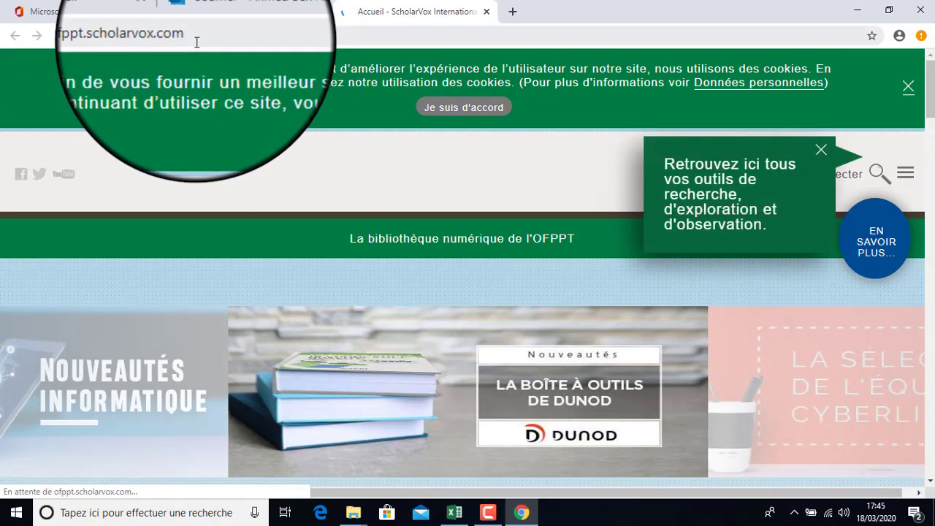
Step: Accept the cookies, autofill the saved username in the login panel, then open 'Mot de passe oublié?'
left_click(462, 110)
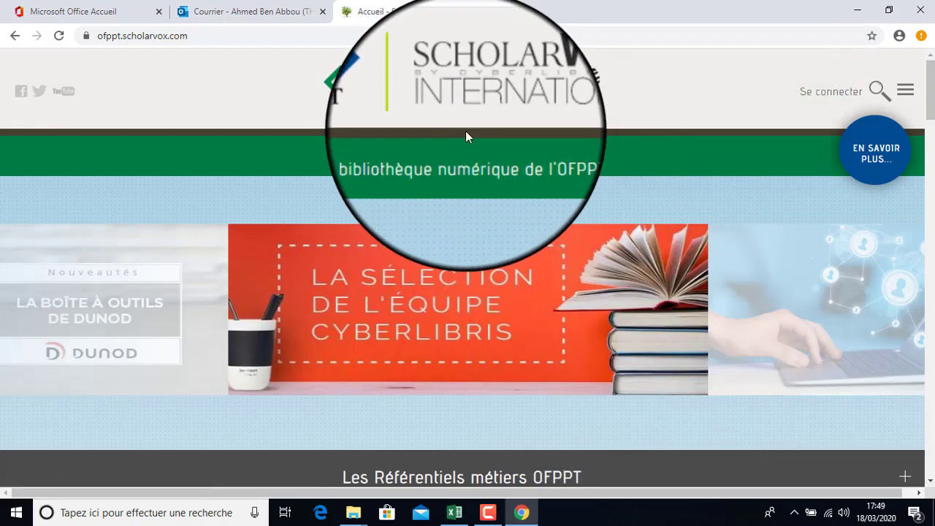
left_click(855, 94)
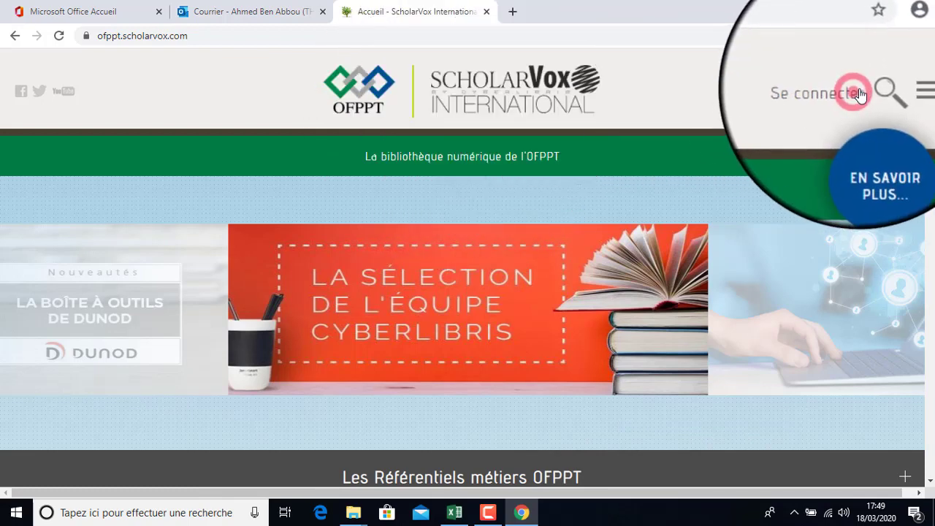
left_click(747, 85)
left_click(756, 91)
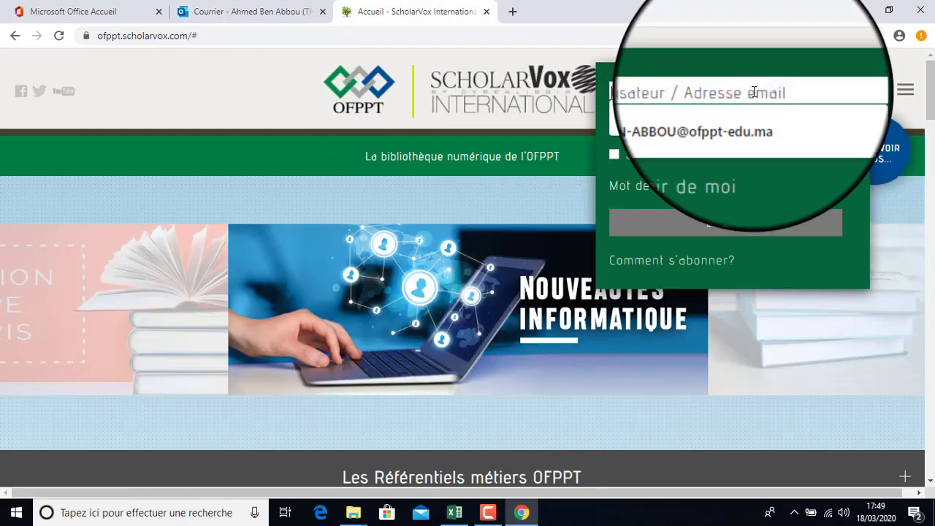
left_click(727, 126)
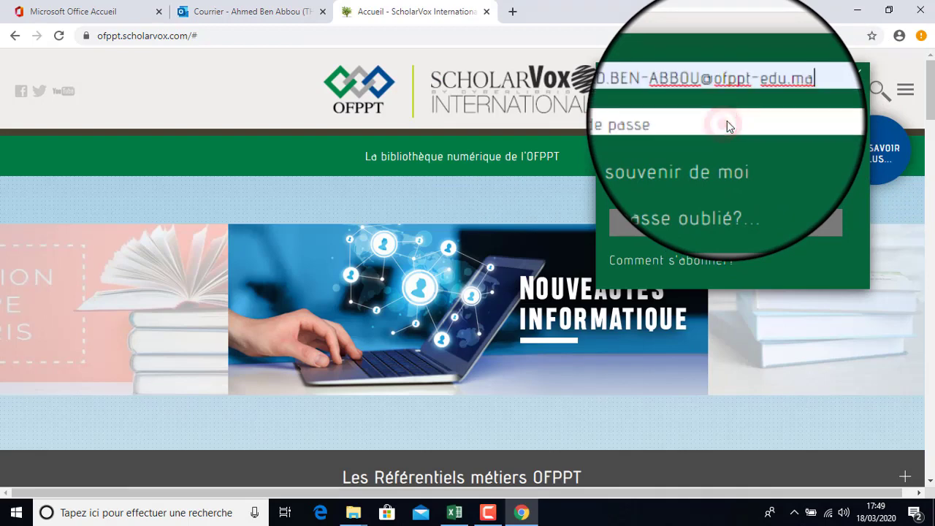
left_click(725, 122)
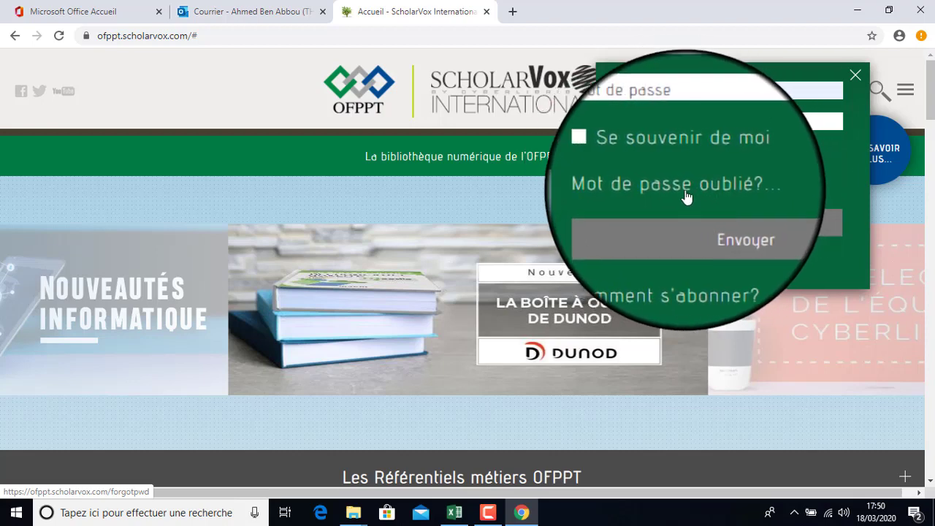
left_click(683, 194)
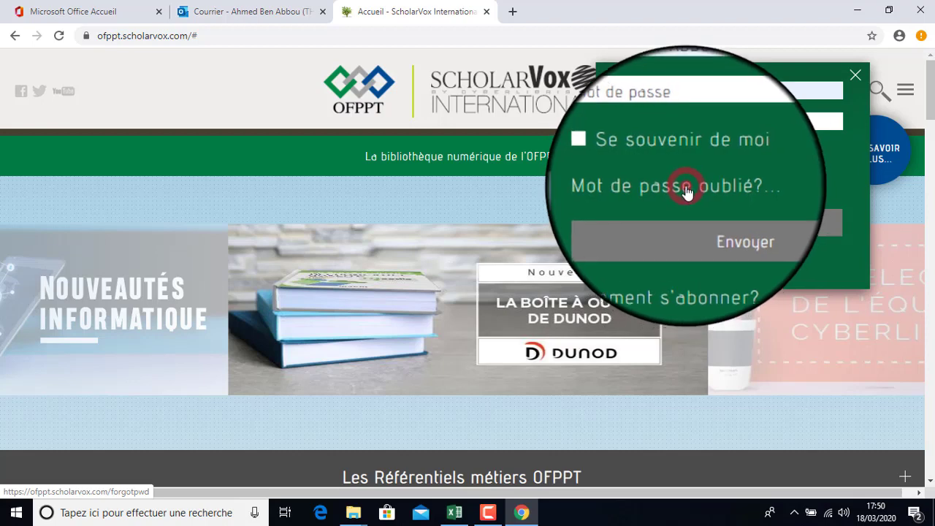
left_click(328, 332)
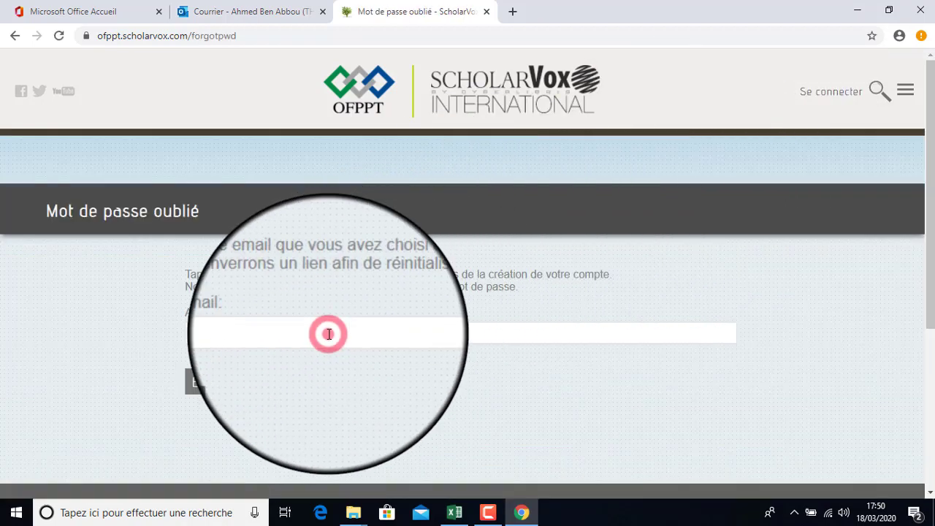
Step: Send a reset link to the autofilled account email, then return to Outlook's Boîte de réception
left_click(326, 364)
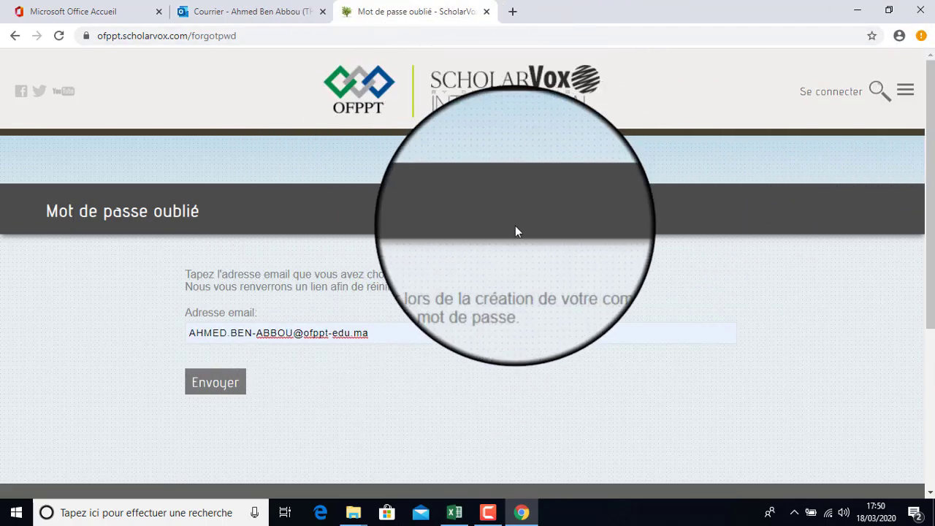
left_click(226, 394)
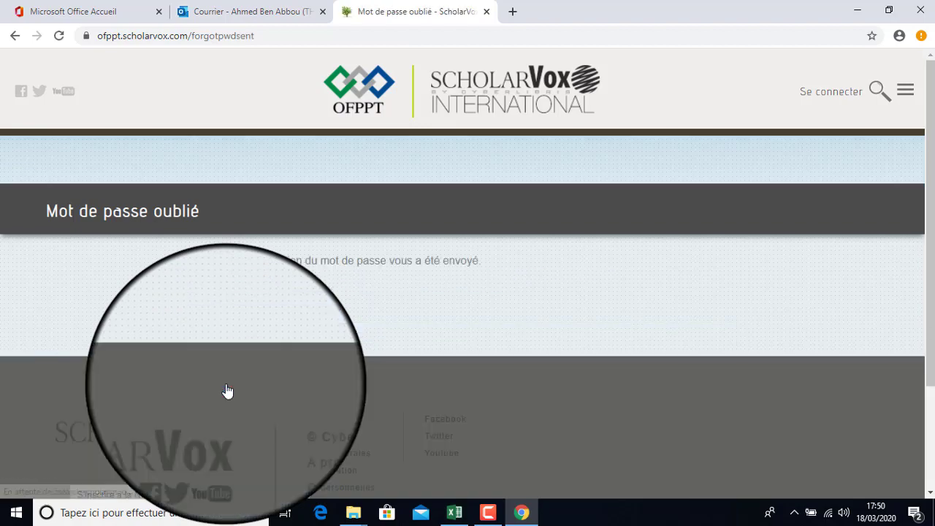
left_click(233, 15)
left_click(94, 170)
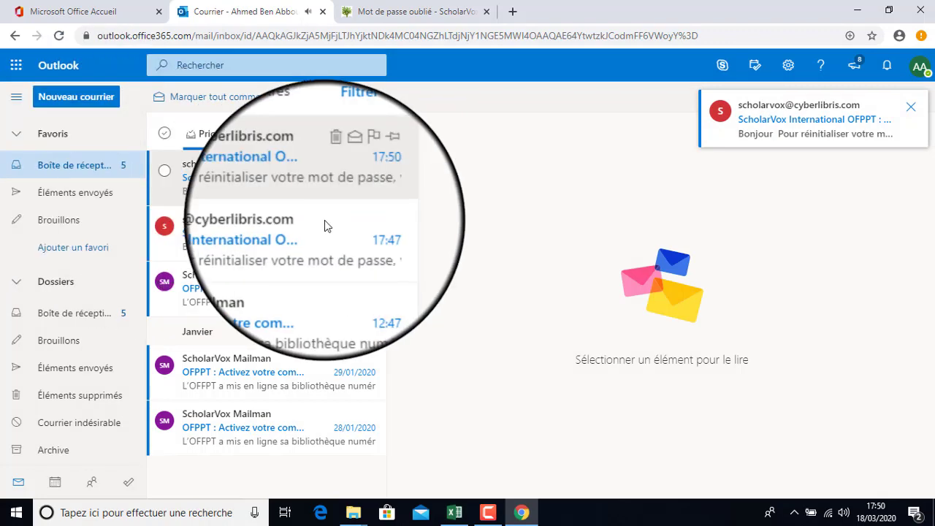
Step: Open the newest ScholarVox 'Mot de passe oublié' email and follow its password-reset link
left_click(264, 189)
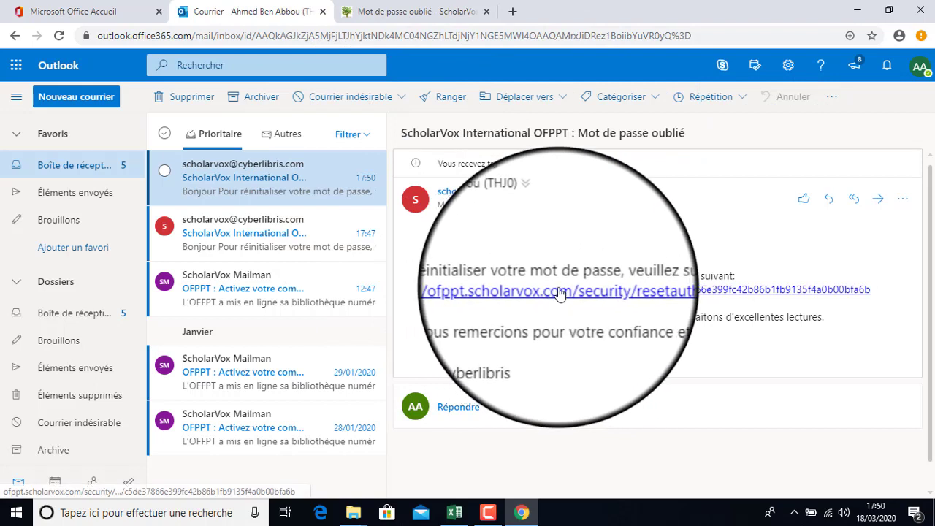
left_click(560, 295)
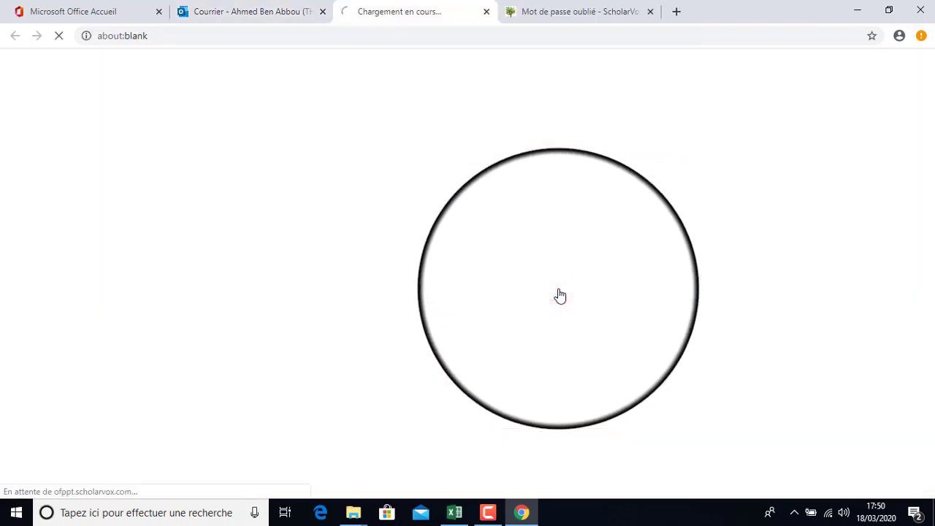
Step: Type the new password in Nouveau and Confirmer mot de passe fields and save it
left_click(350, 313)
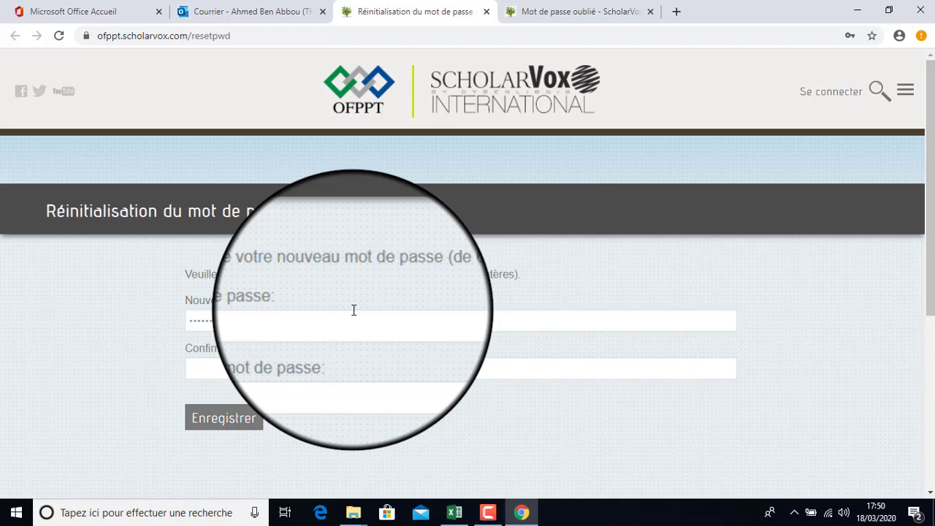
left_click(359, 365)
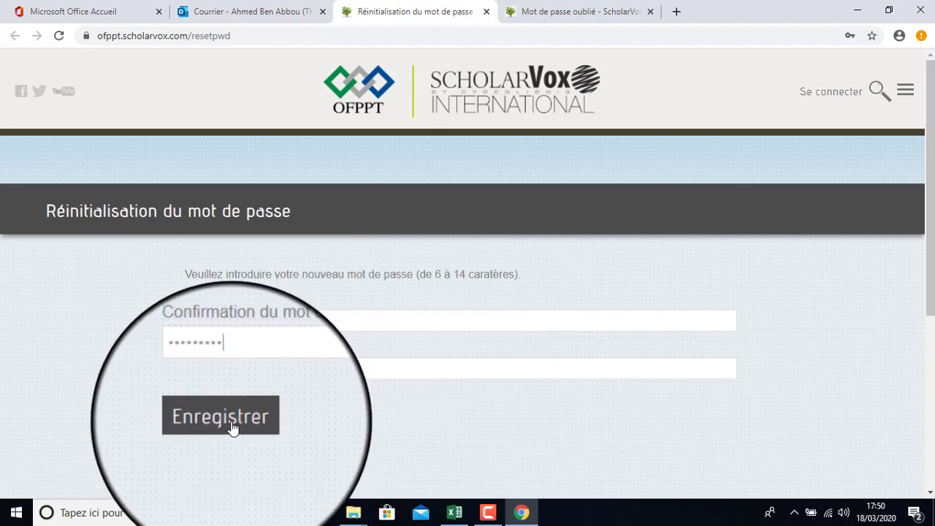
left_click(232, 428)
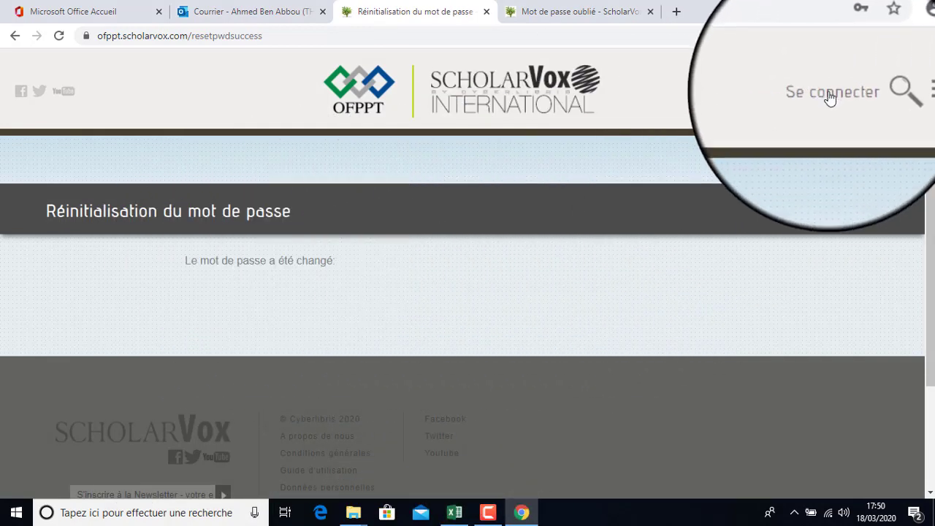
Step: Sign in to ScholarVox with the saved account email and the new password
left_click(830, 95)
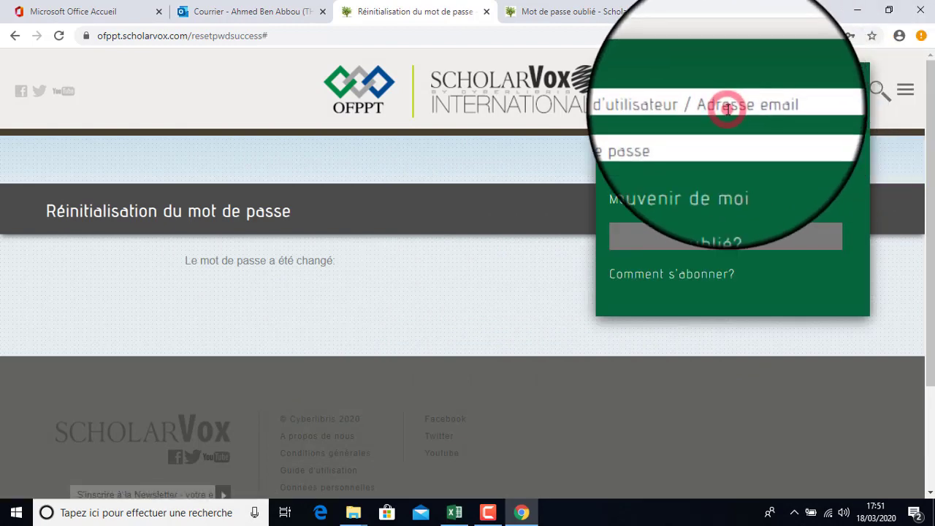
left_click(724, 108)
left_click(716, 136)
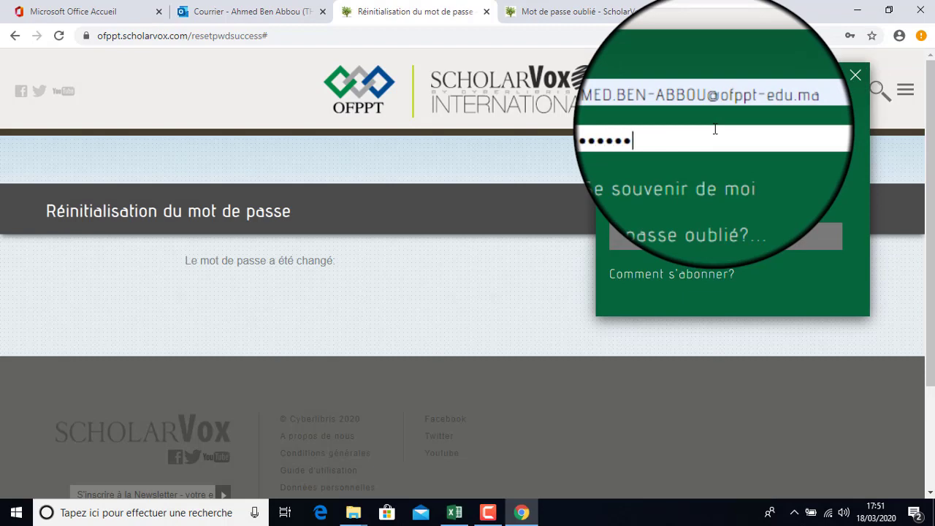
left_click(727, 238)
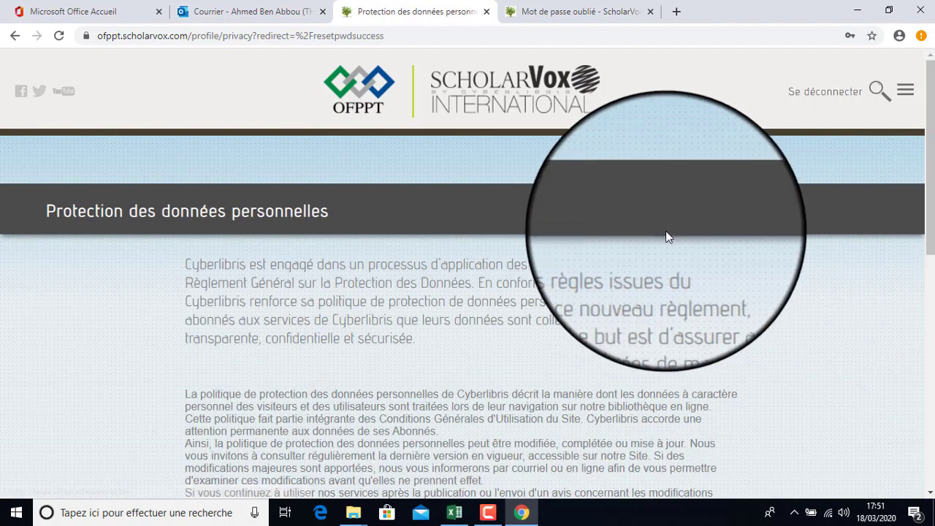
Step: Accept the data-protection regulation, opt in to the newsletters, and save the consent choices
scroll(544, 244, "down", 4)
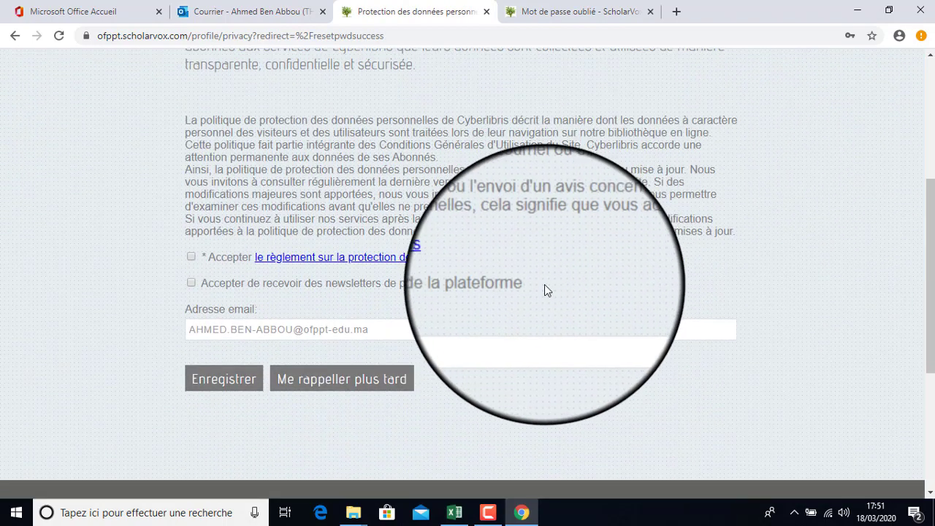
left_click(192, 256)
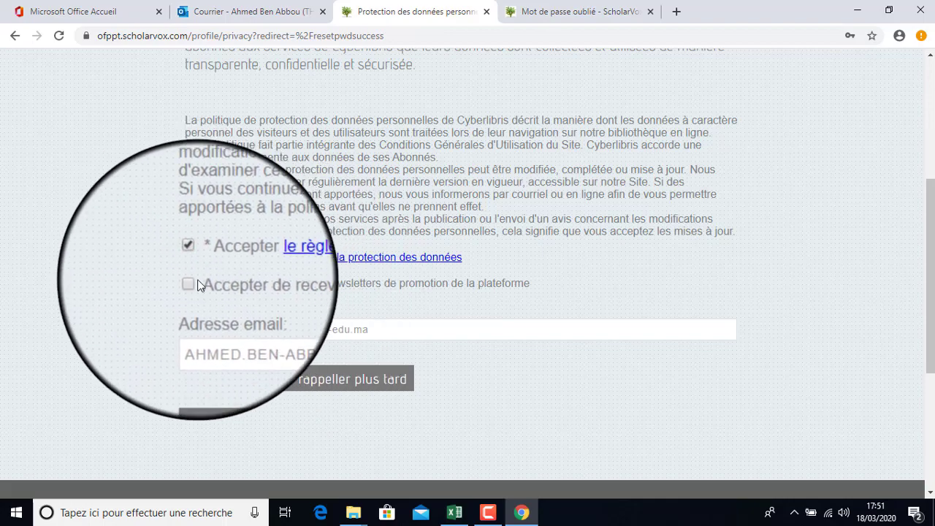
left_click(192, 287)
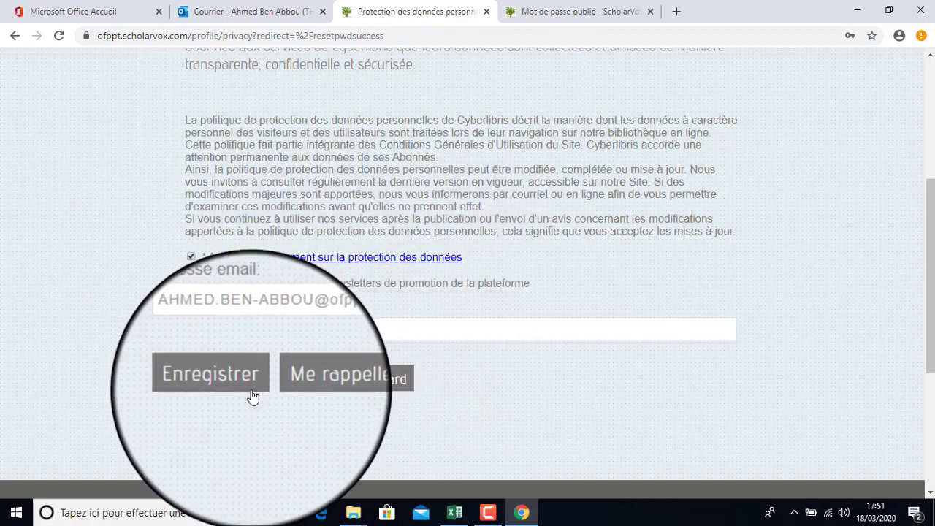
left_click(236, 380)
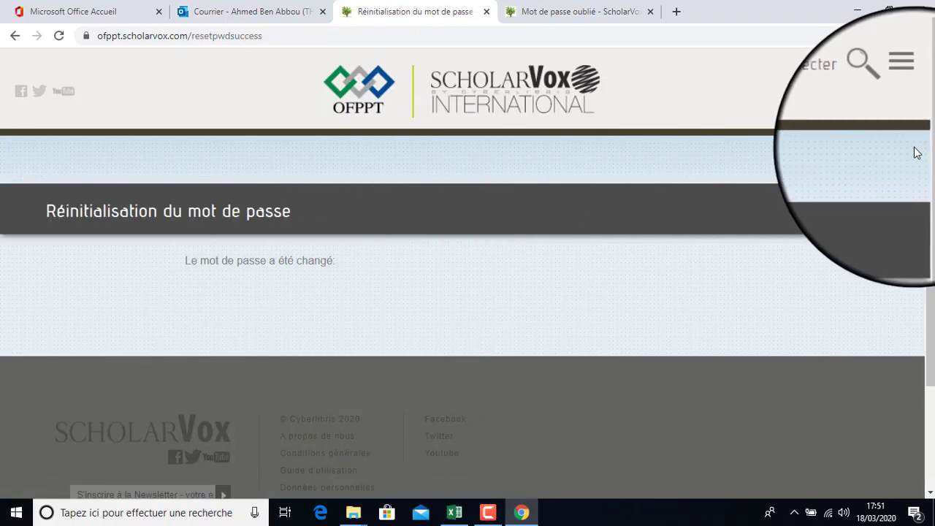
Step: Sign out of ScholarVox and sign back in with the saved account e-mail
left_click(848, 98)
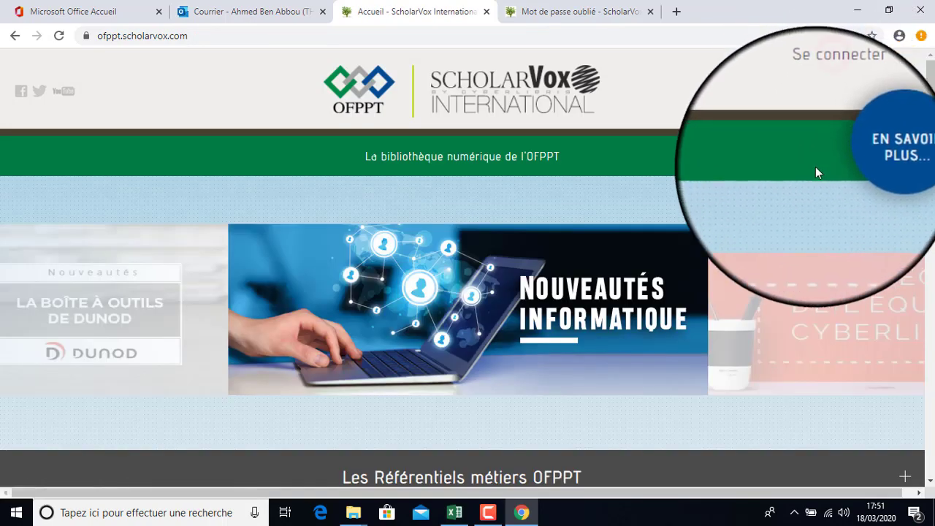
left_click(828, 96)
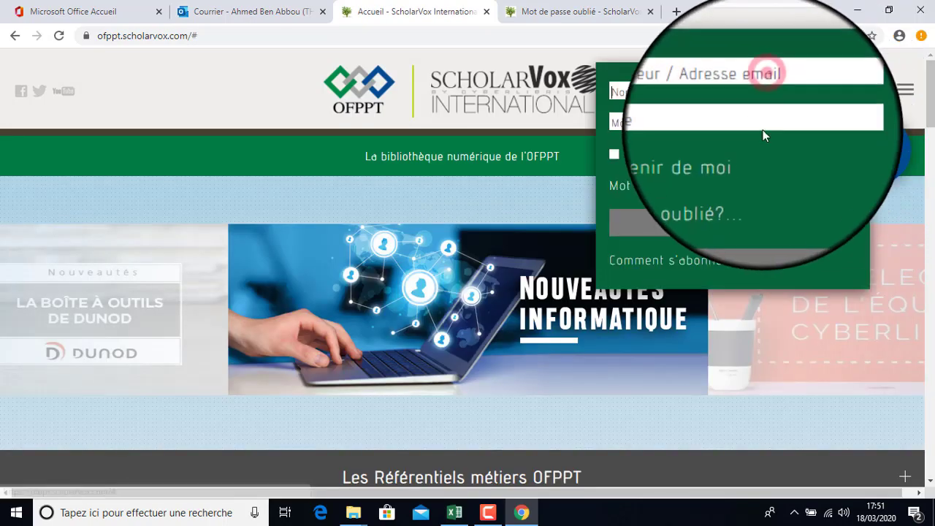
left_click(765, 92)
left_click(736, 120)
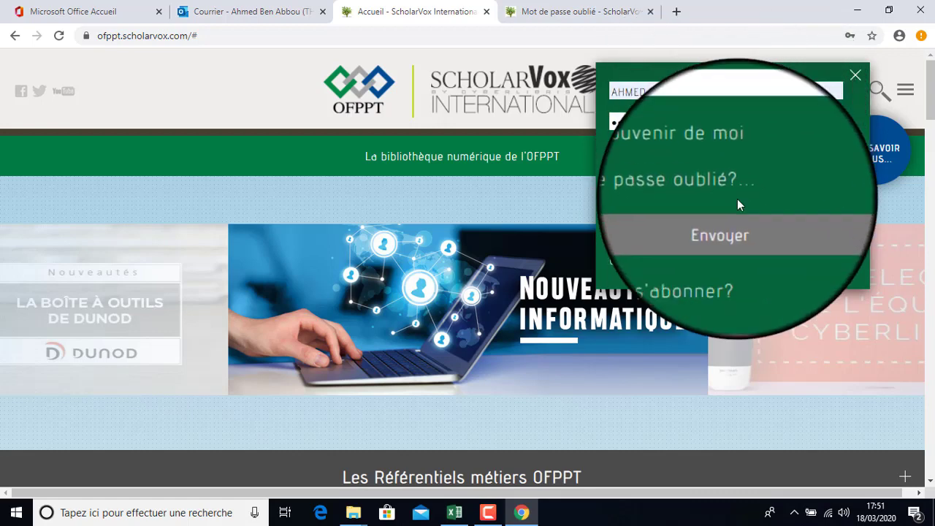
left_click(723, 231)
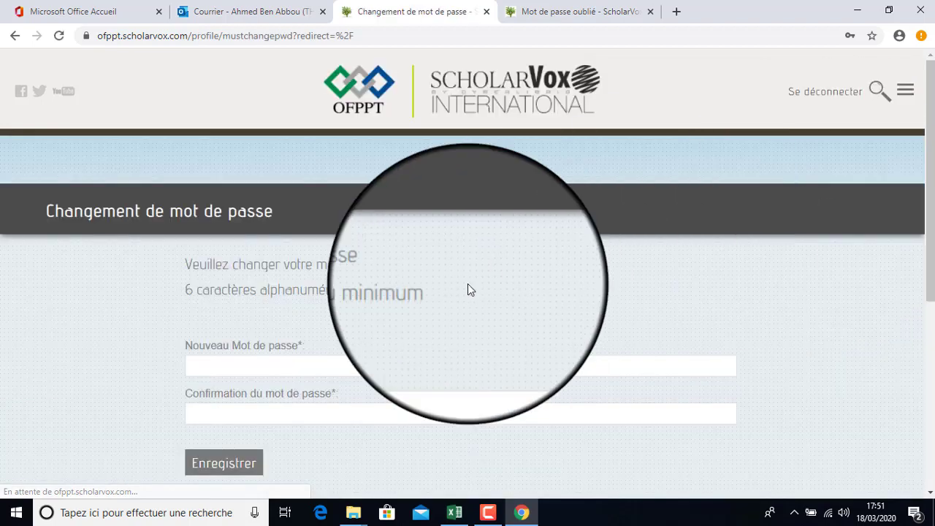
Step: Paste the new password into Nouveau mot de passe and Confirmation, then save it with Enregistrer
left_click(330, 366)
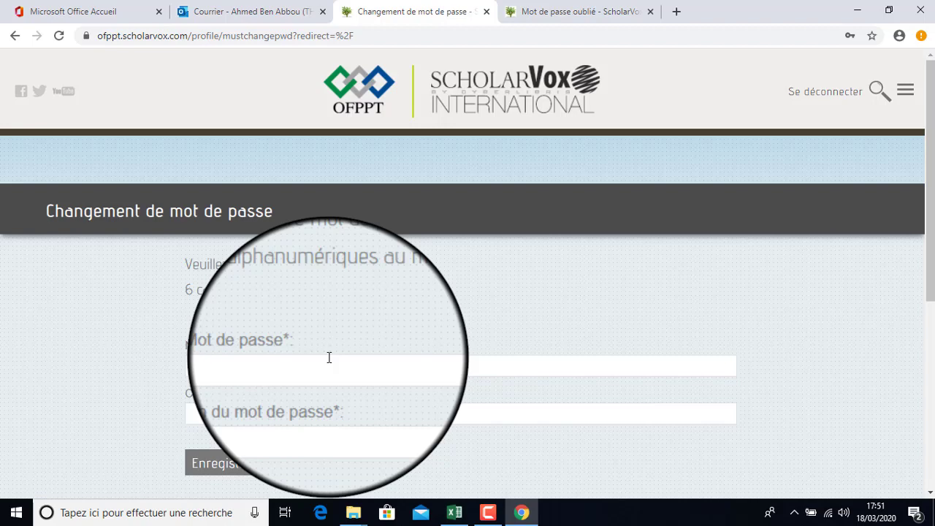
key("ctrl+v")
left_click(268, 412)
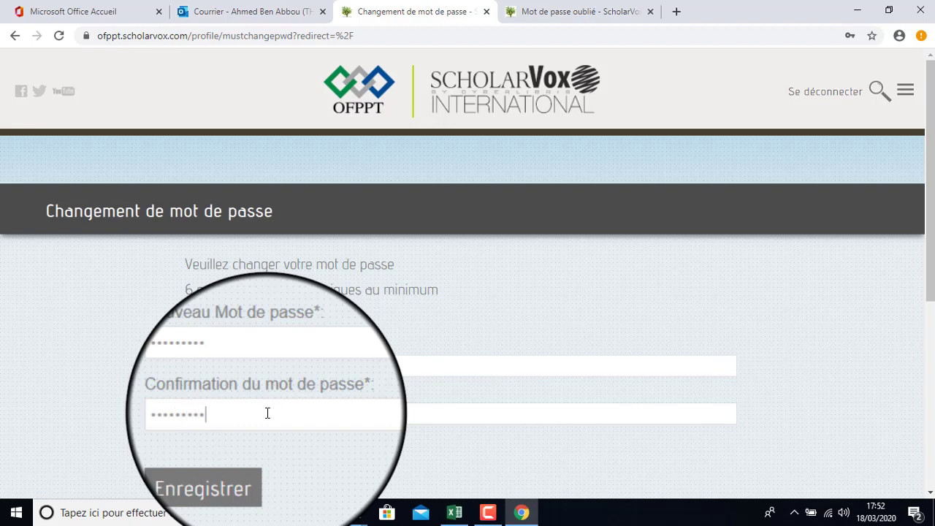
left_click(220, 463)
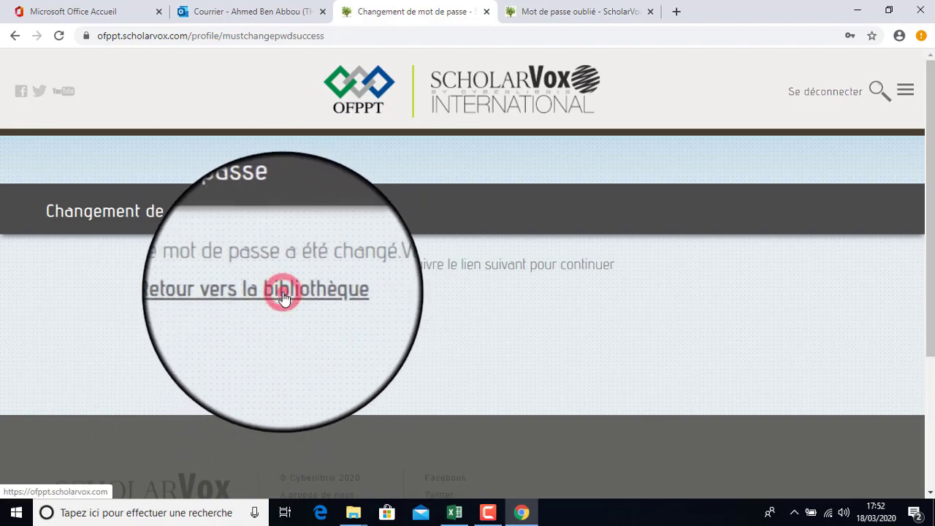
Step: Return to the library home page via Retour vers la bibliothèque and look it over
left_click(284, 299)
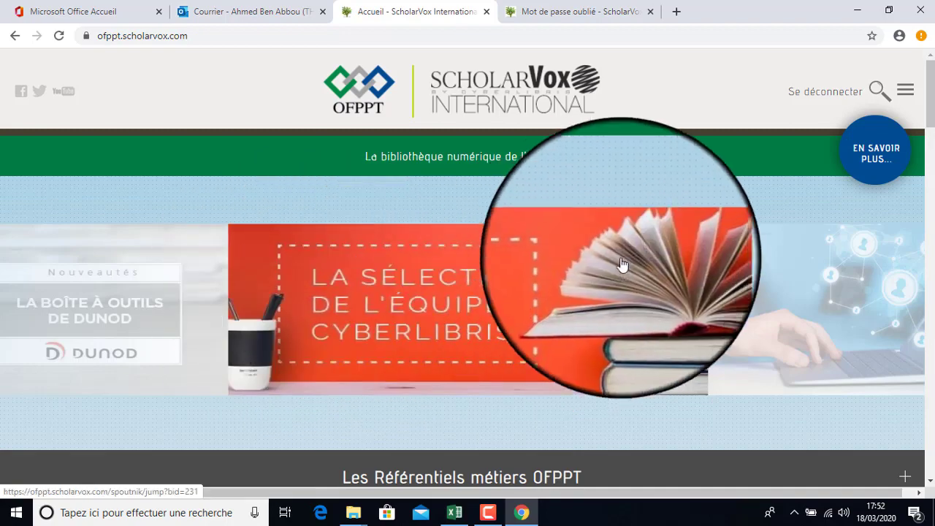
scroll(614, 256, "down", 1)
scroll(611, 250, "up", 1)
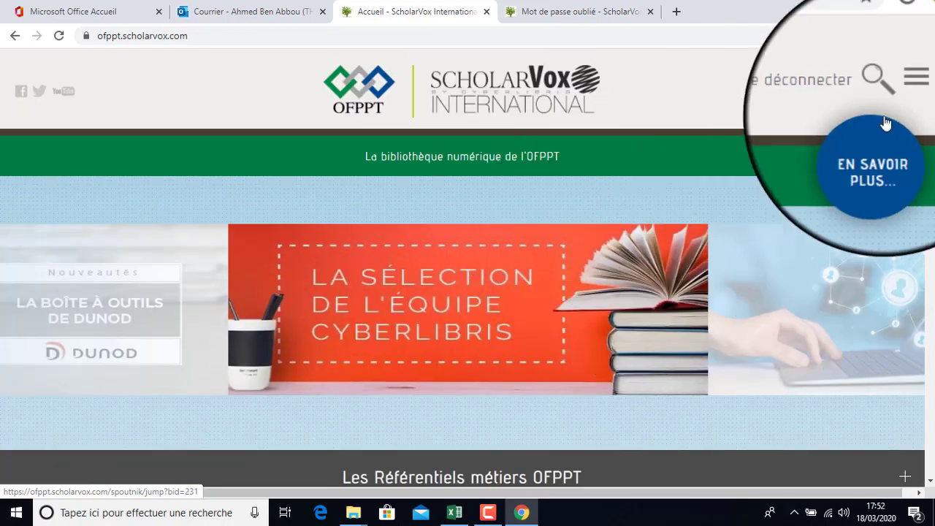
scroll(712, 332, "down", 3)
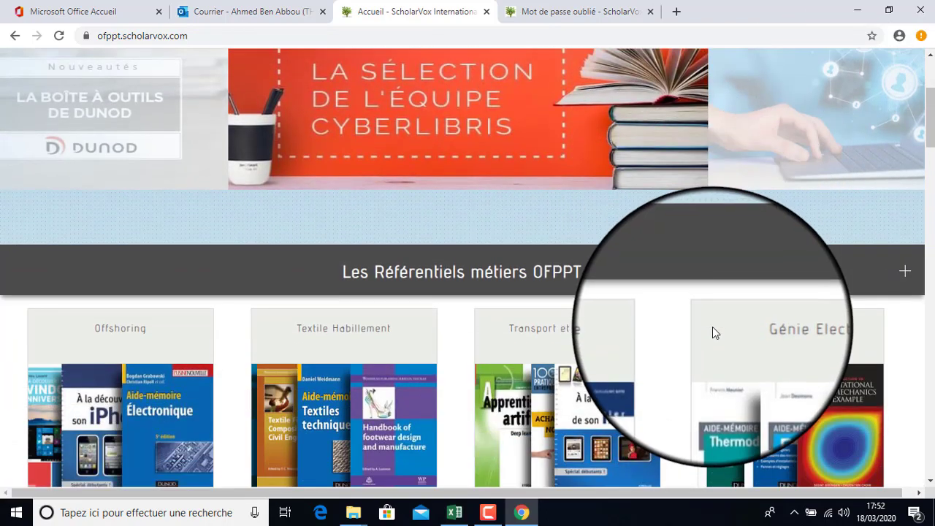
scroll(712, 328, "up", 3)
Step: Switch the site to Version Française from the main menu, then sign out
left_click(908, 95)
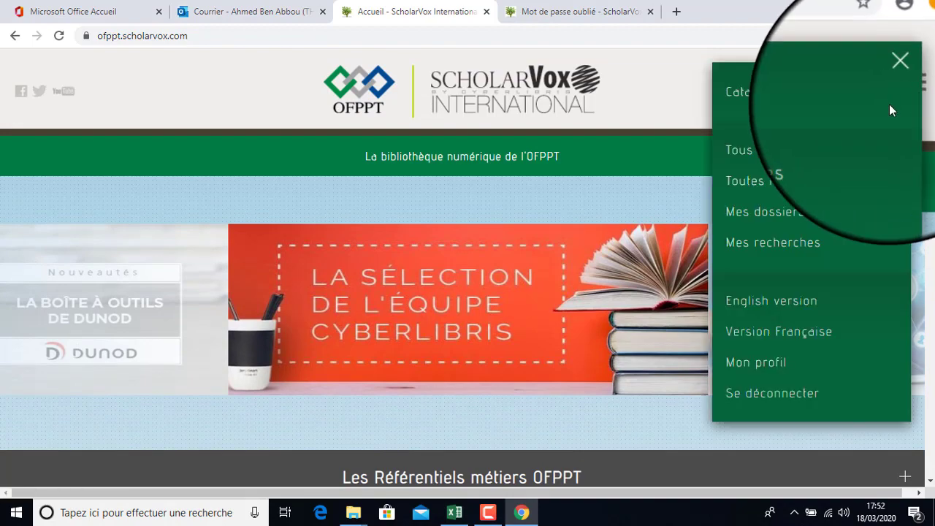
left_click(137, 95)
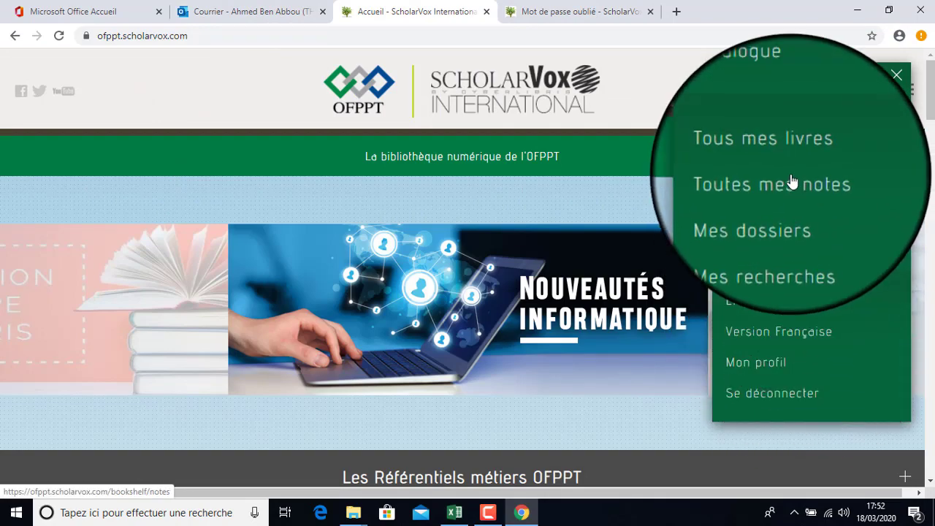
left_click(815, 336)
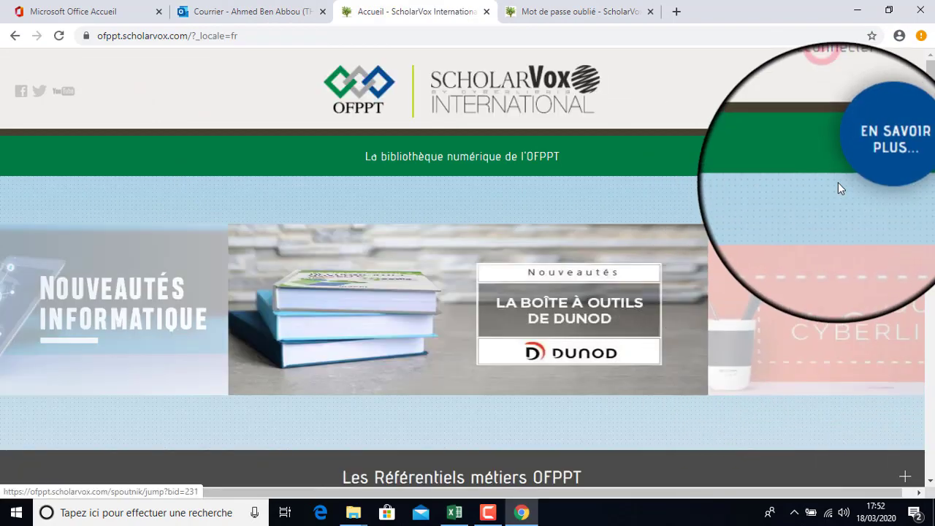
left_click(822, 93)
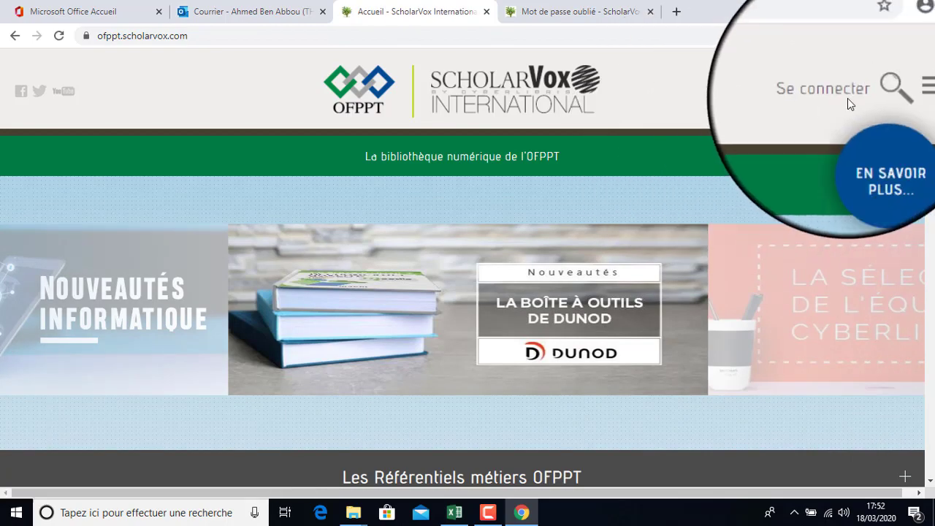
Step: Sign back in to ScholarVox with the saved account e-mail
left_click(839, 92)
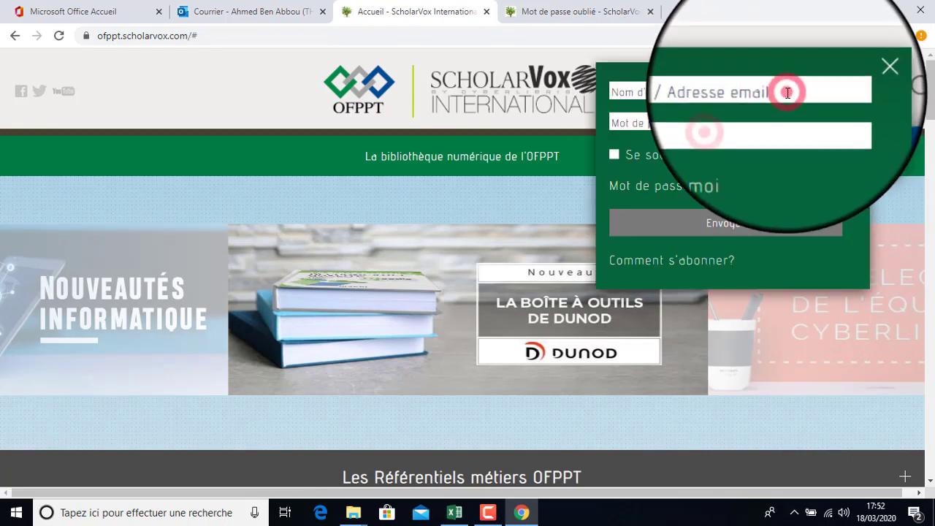
left_click(788, 93)
left_click(724, 117)
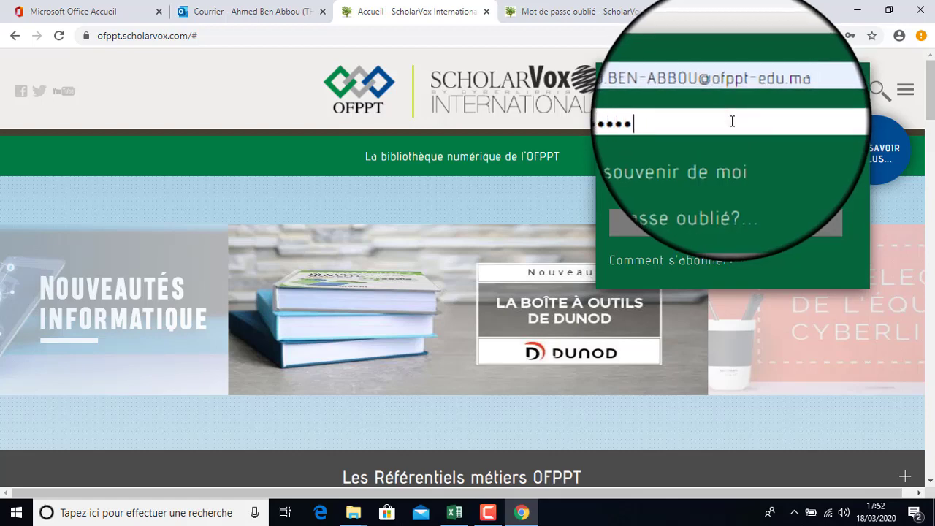
left_click(708, 227)
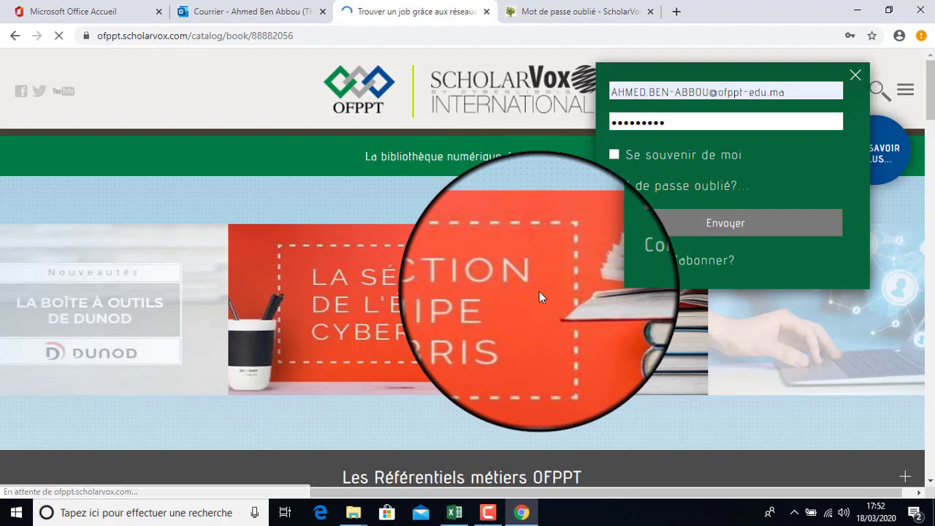
Step: Browse the 'Trouver un job grâce aux réseaux sociaux' book page, then open the catalogue search page
scroll(541, 302, "down", 4)
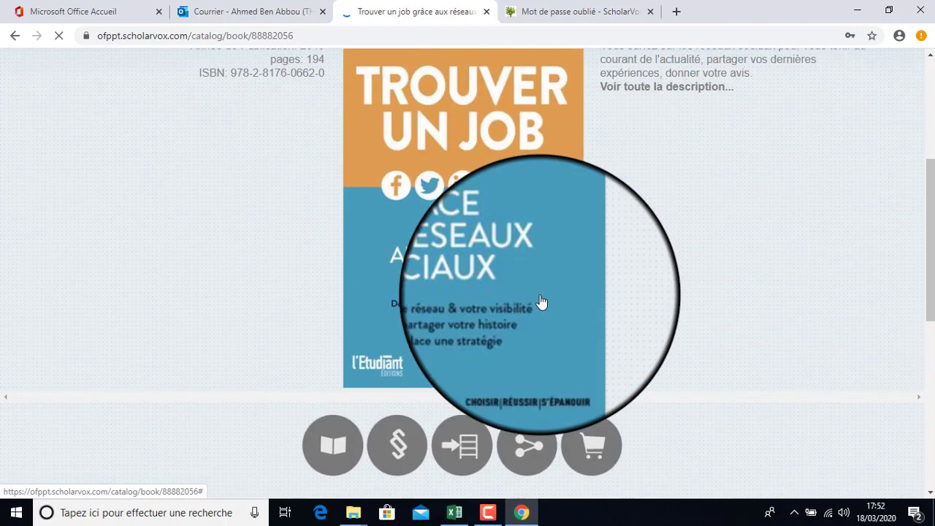
scroll(542, 304, "up", 4)
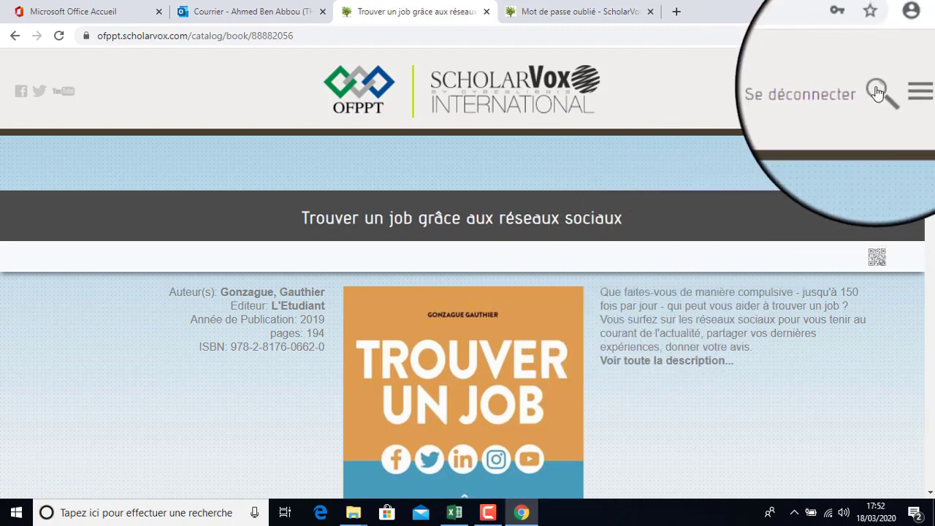
left_click(879, 95)
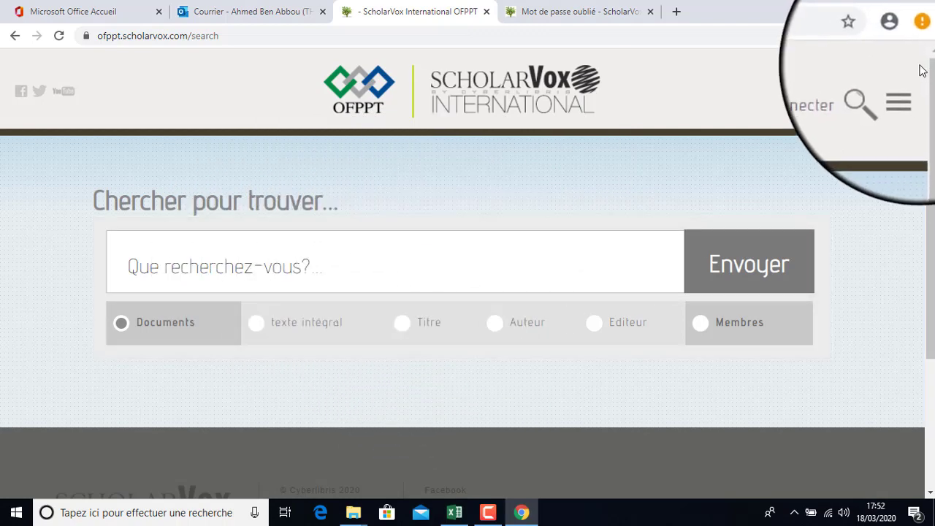
left_click(876, 91)
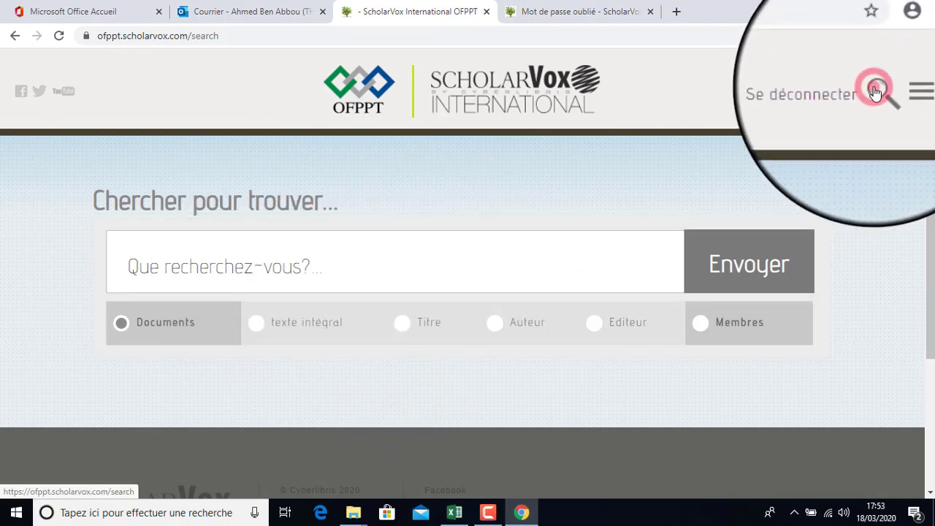